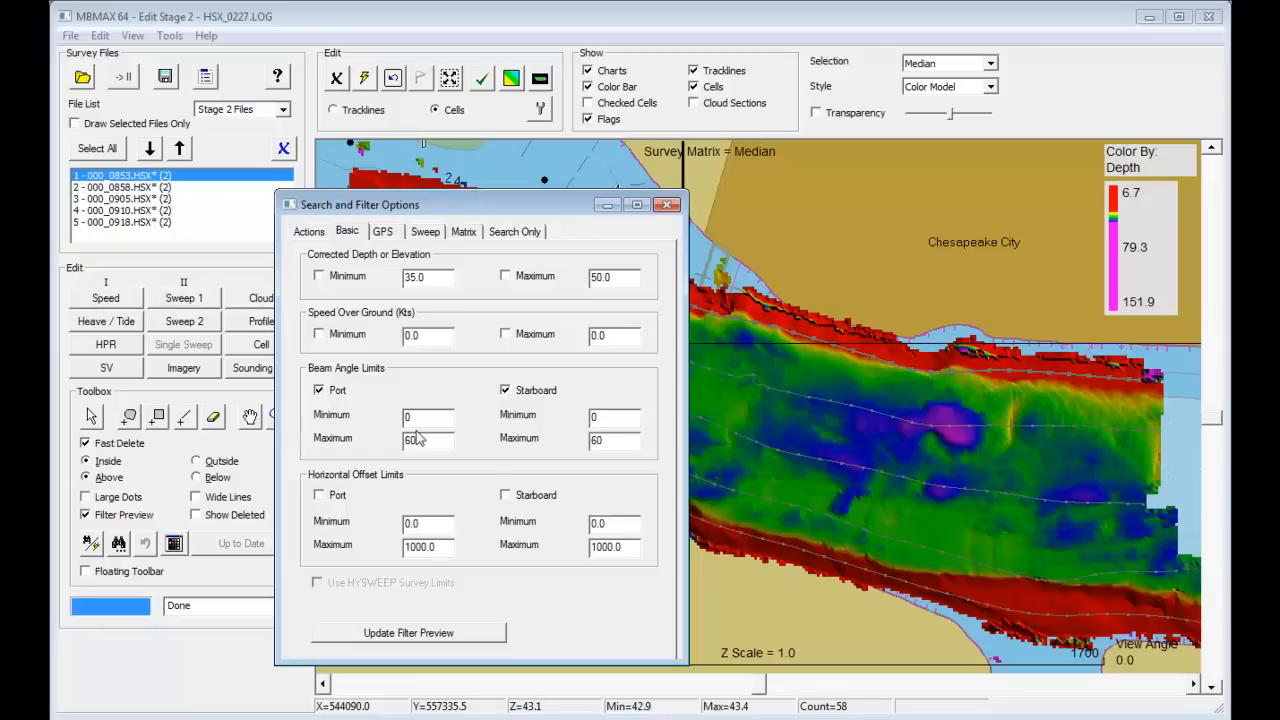
Step: Preview filtering with port and starboard beam angle limits of 60, and try to filter all survey files with them
{"action": "left_click", "coordinate": [442, 636]}
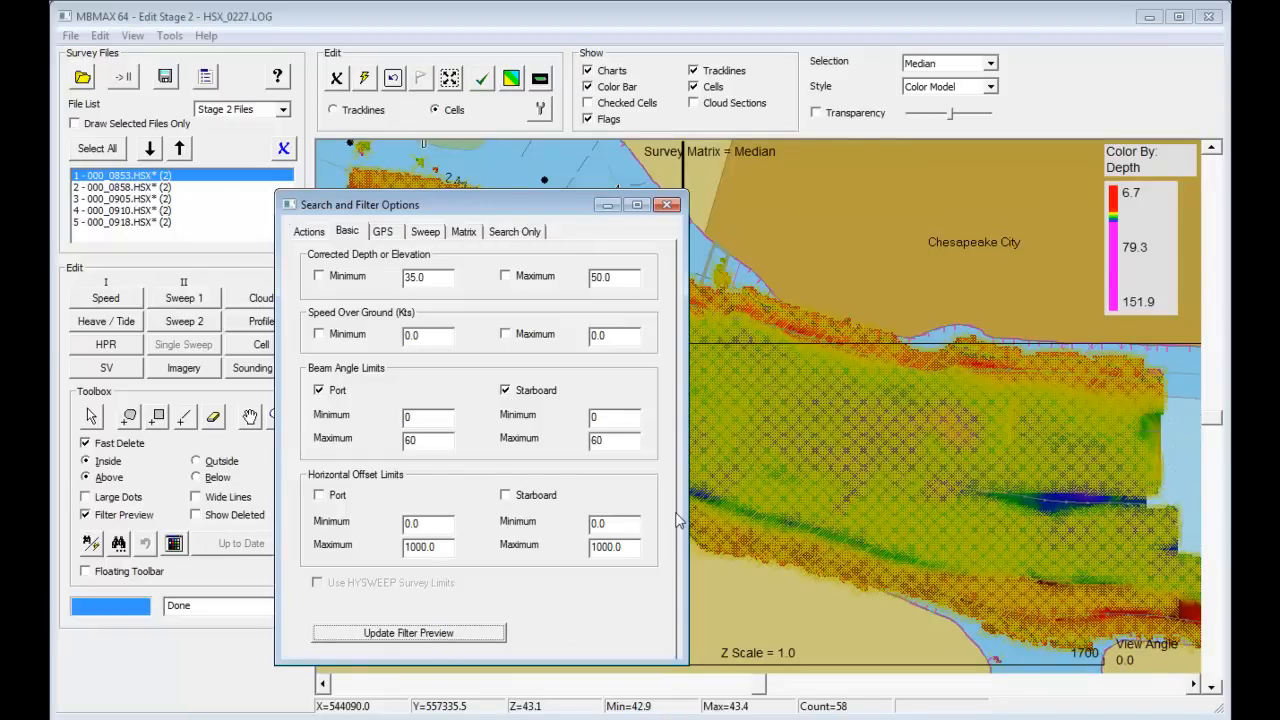
{"action": "left_click", "coordinate": [463, 232]}
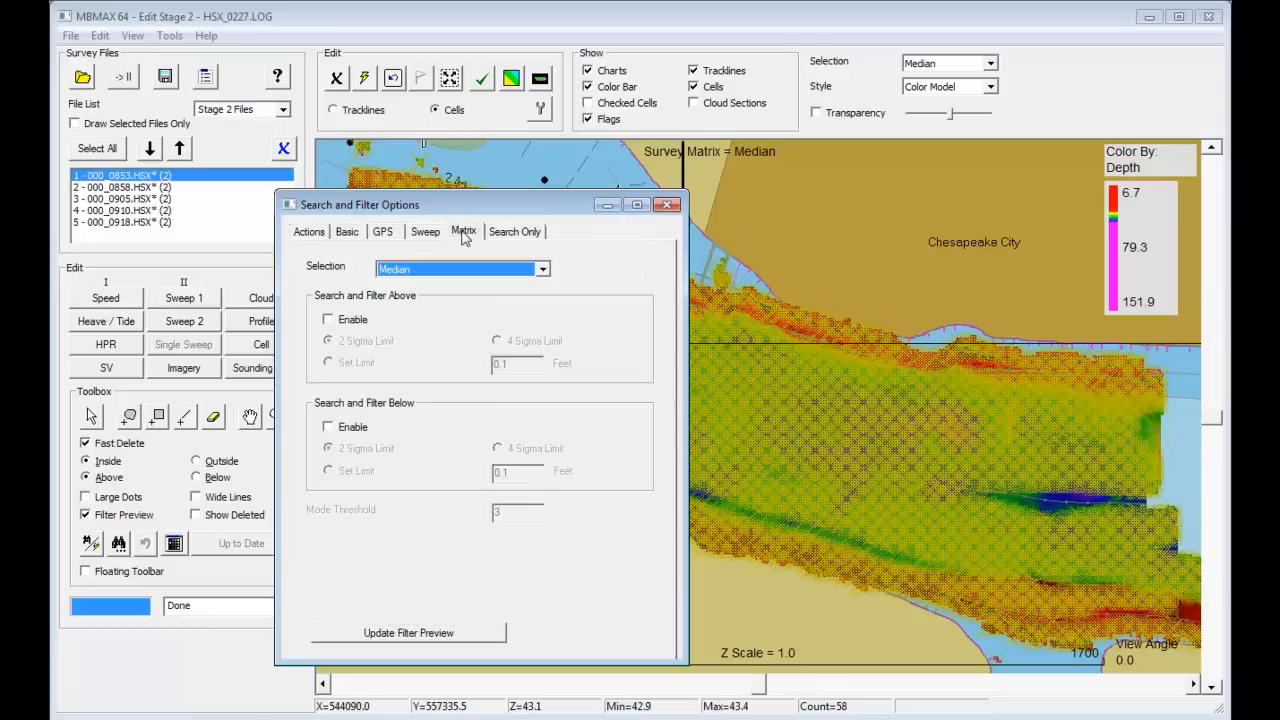
{"action": "left_click", "coordinate": [416, 236]}
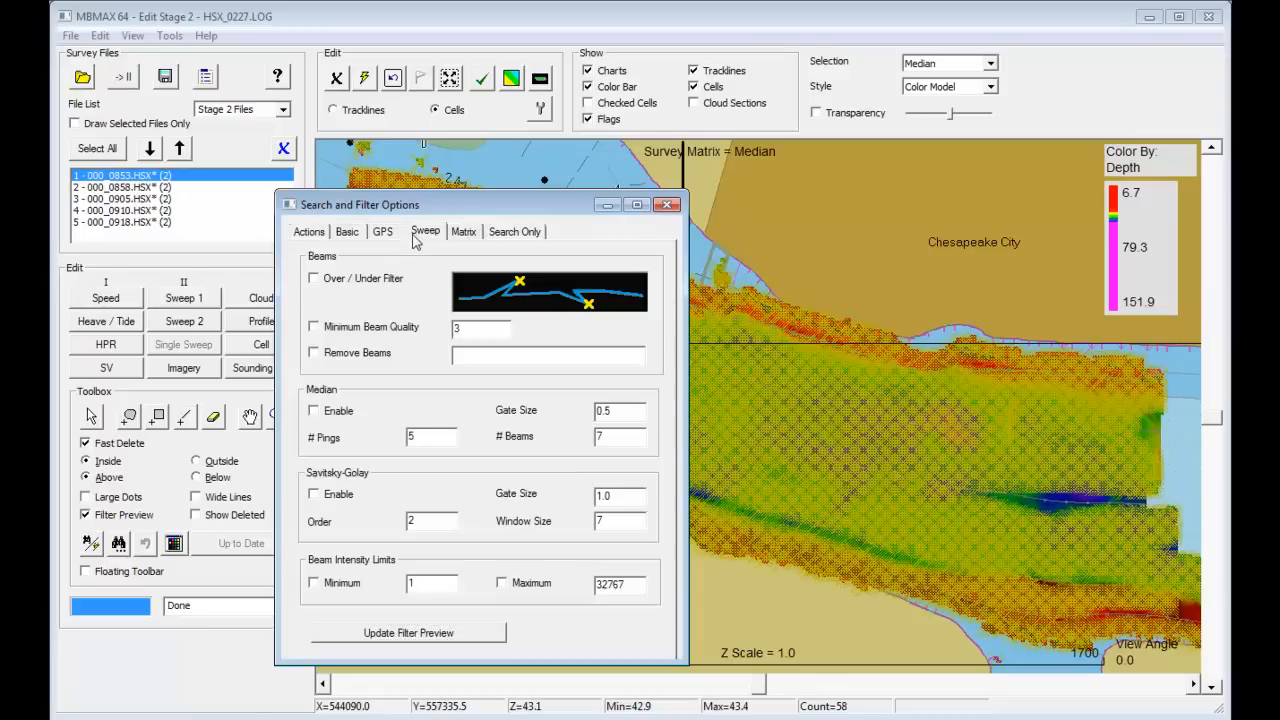
{"action": "left_click", "coordinate": [346, 236]}
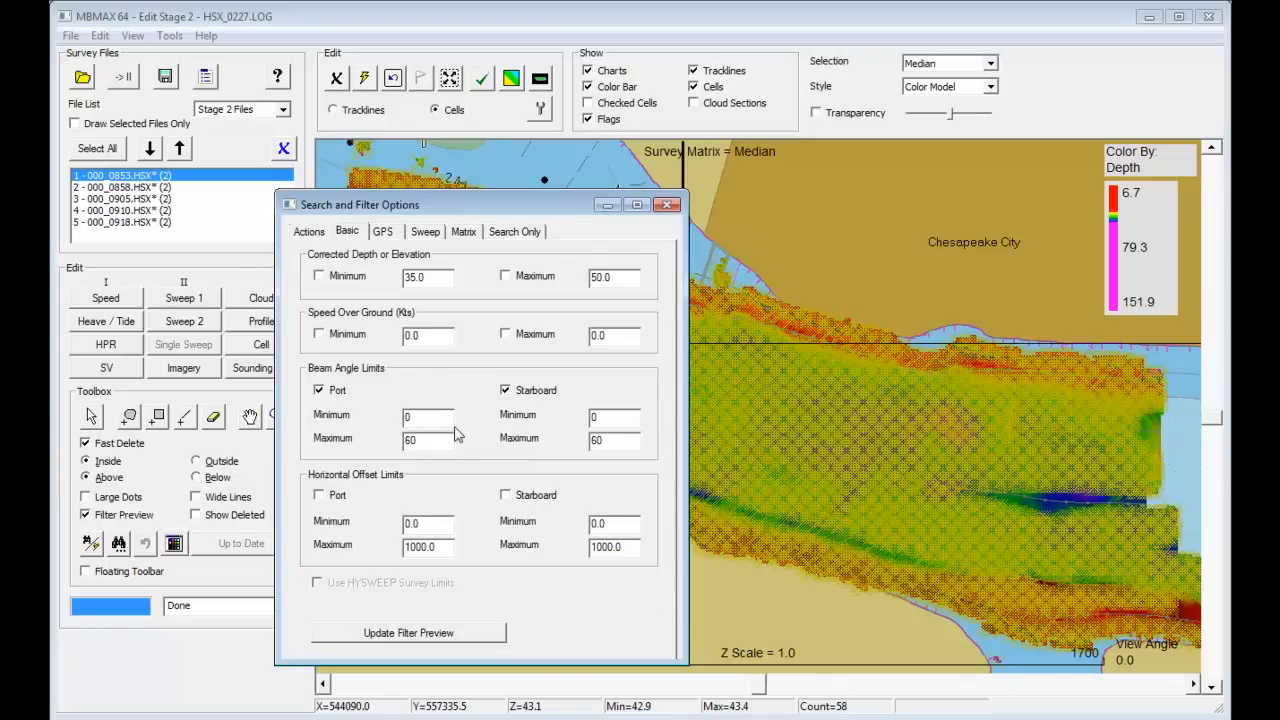
{"action": "left_click", "coordinate": [451, 636]}
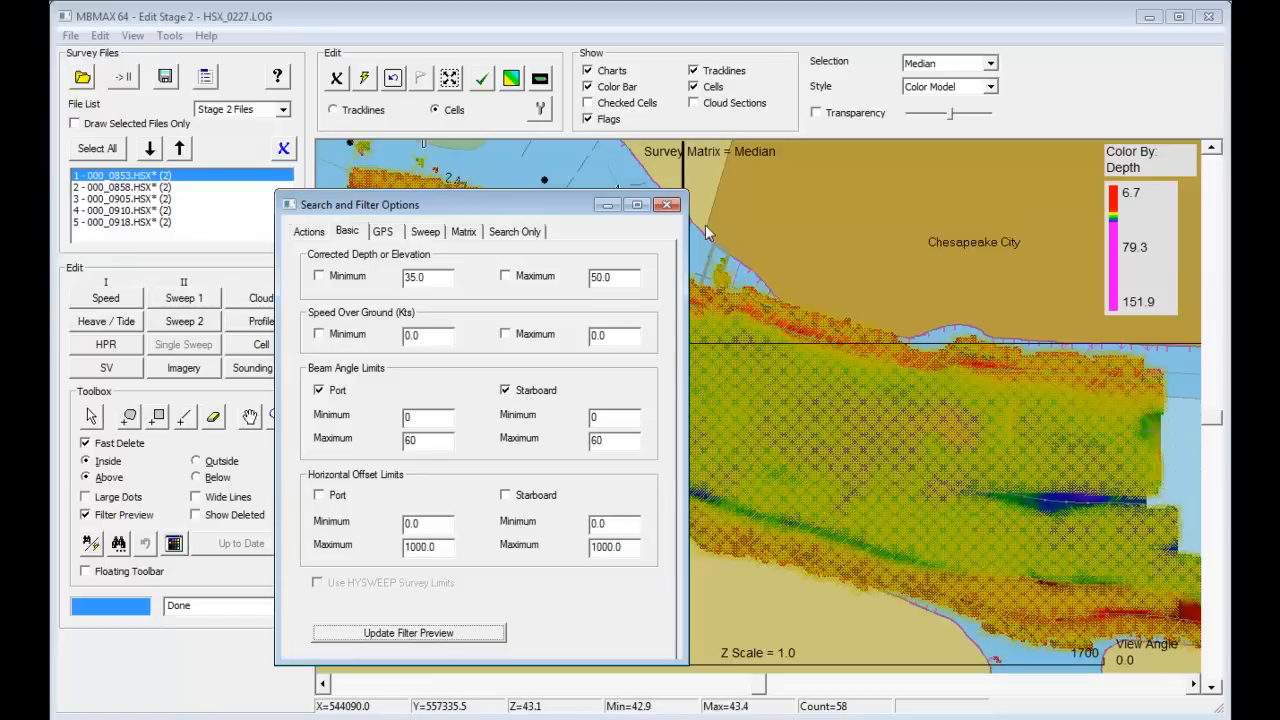
{"action": "left_click", "coordinate": [667, 204]}
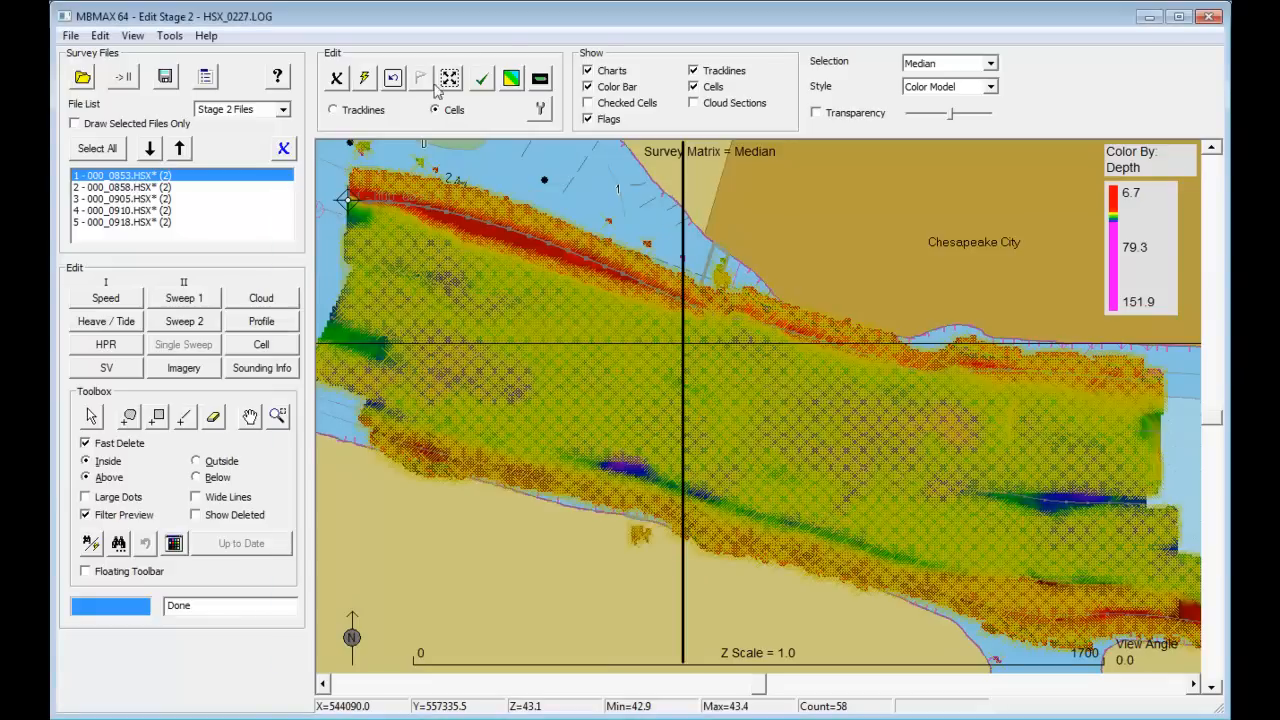
{"action": "left_click", "coordinate": [364, 82]}
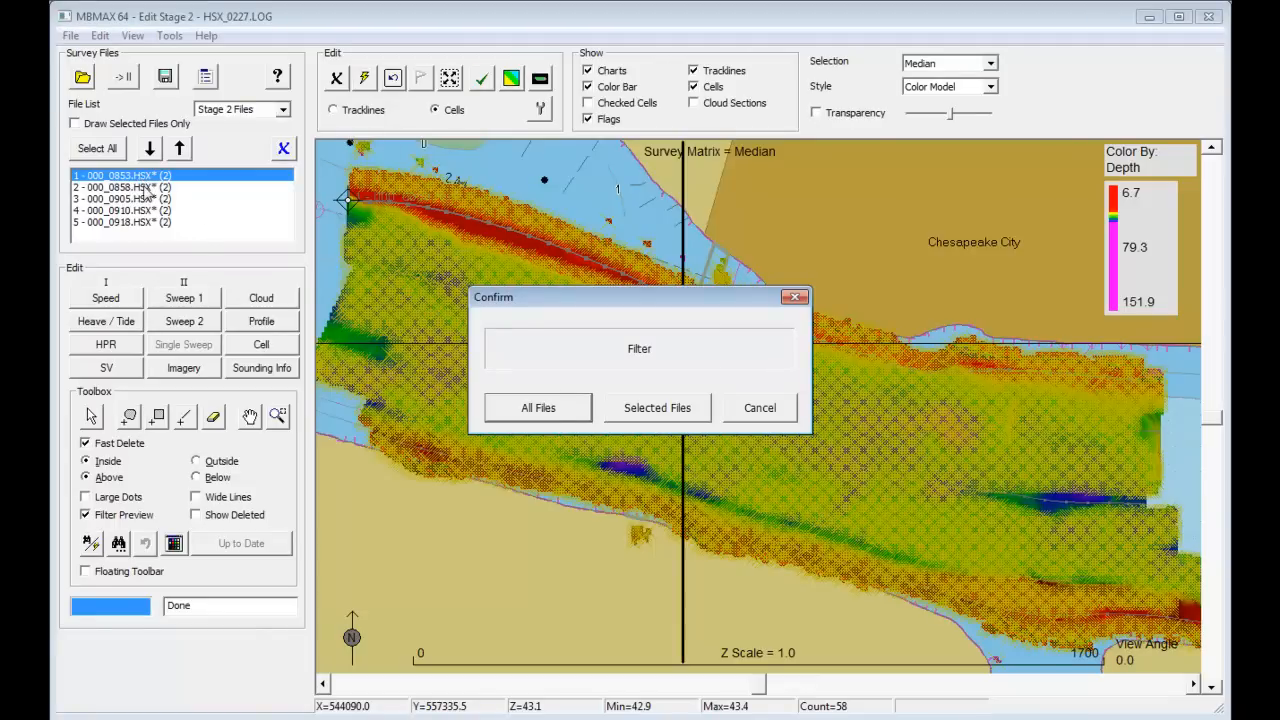
{"action": "left_click", "coordinate": [538, 416]}
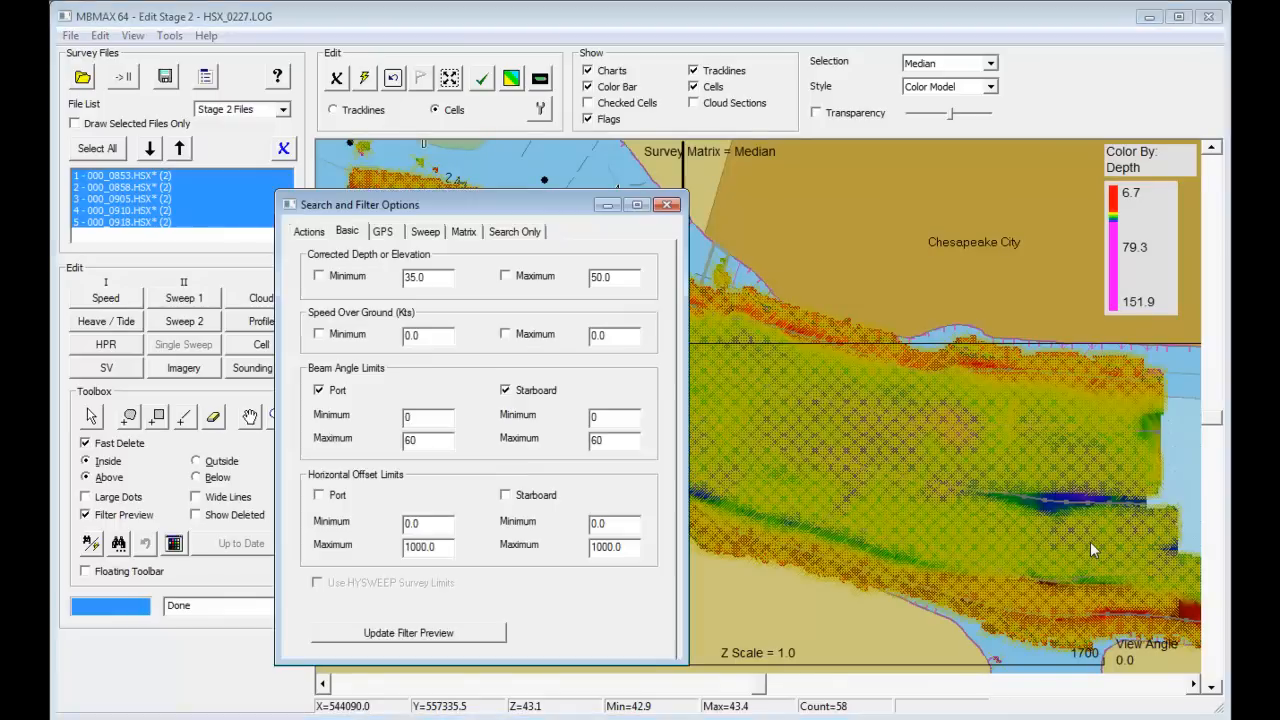
Step: Set the maximum port and starboard beam angle limits to 65 and update the filter preview
{"action": "left_click", "coordinate": [414, 440]}
{"action": "key", "text": "BackSpace"}
{"action": "type", "text": "5"}
{"action": "left_click_drag", "start_coordinate": [606, 441], "coordinate": [552, 448]}
{"action": "type", "text": "65"}
{"action": "left_click", "coordinate": [441, 645]}
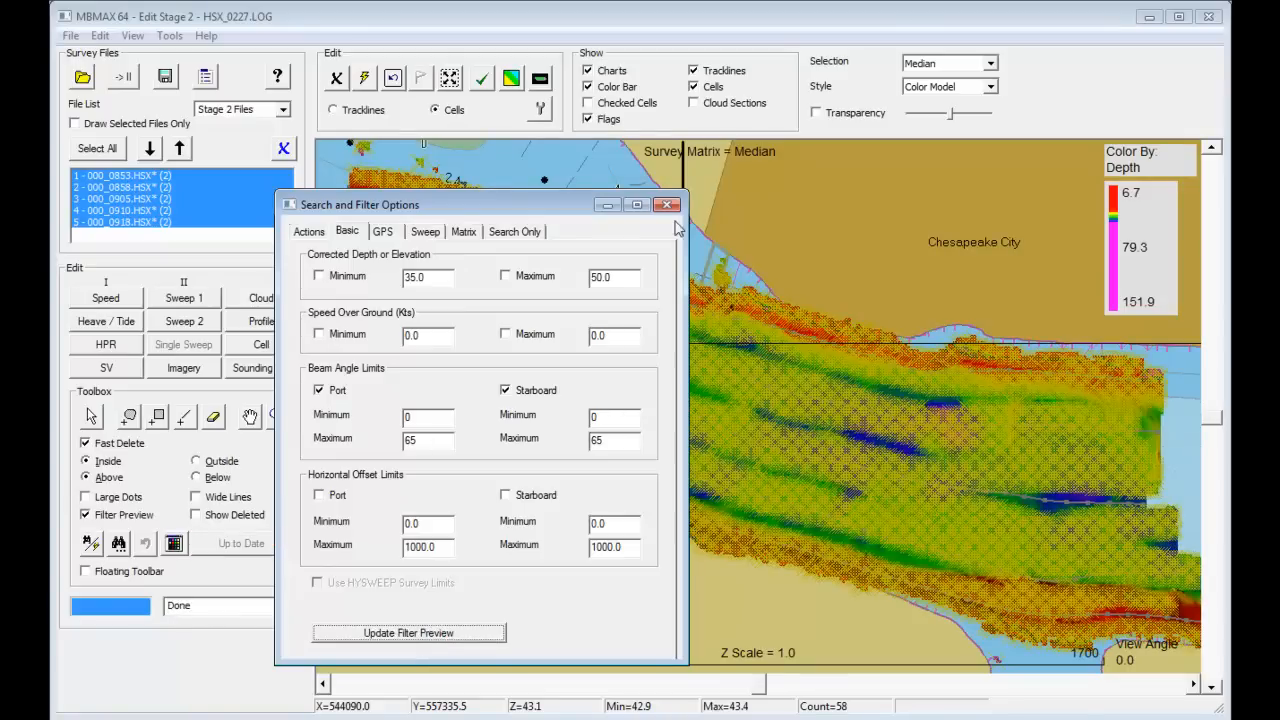
{"action": "left_click", "coordinate": [667, 206]}
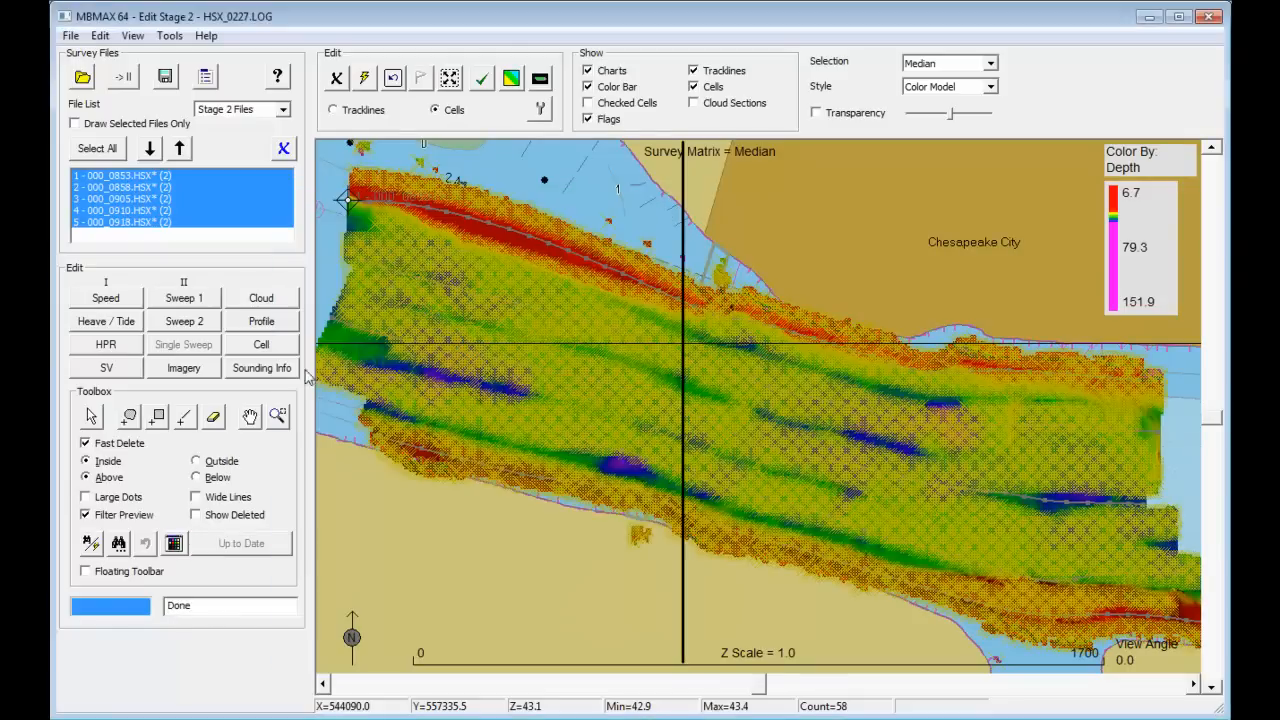
Step: Apply the beam angle filter to the survey and inspect the remaining outliers in a cross-channel profile
{"action": "left_click", "coordinate": [365, 78]}
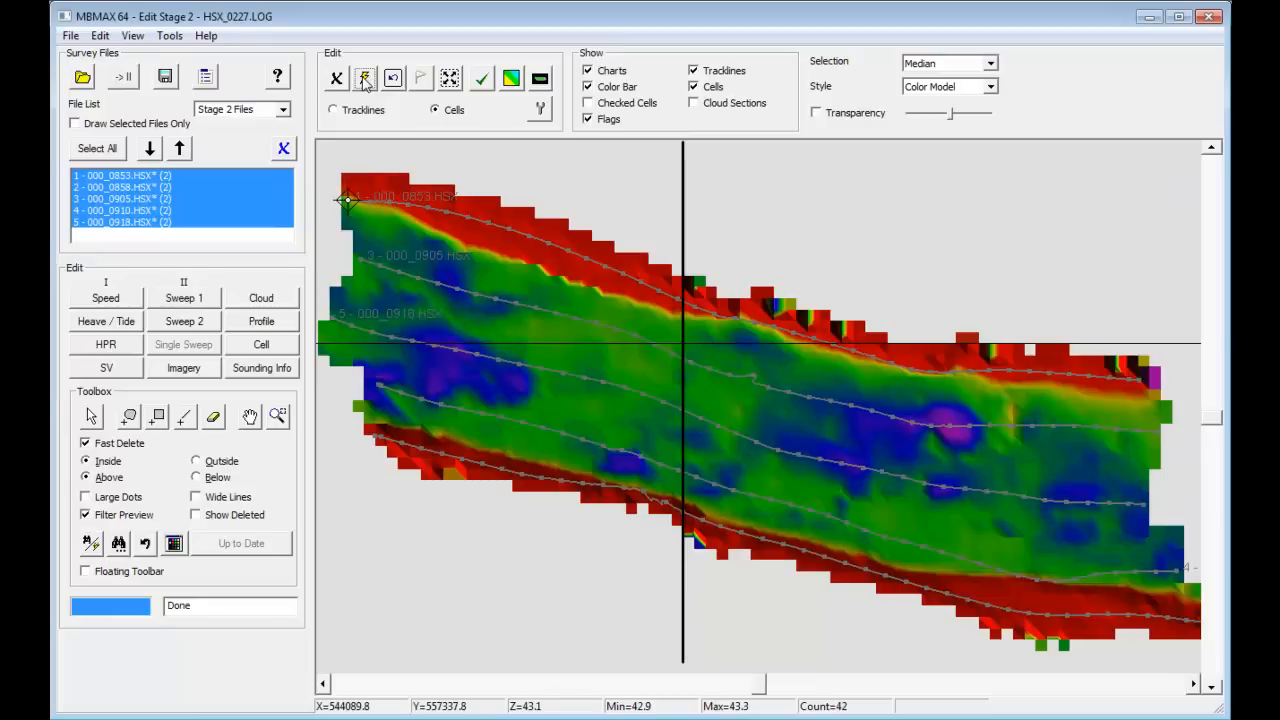
{"action": "left_click", "coordinate": [364, 80]}
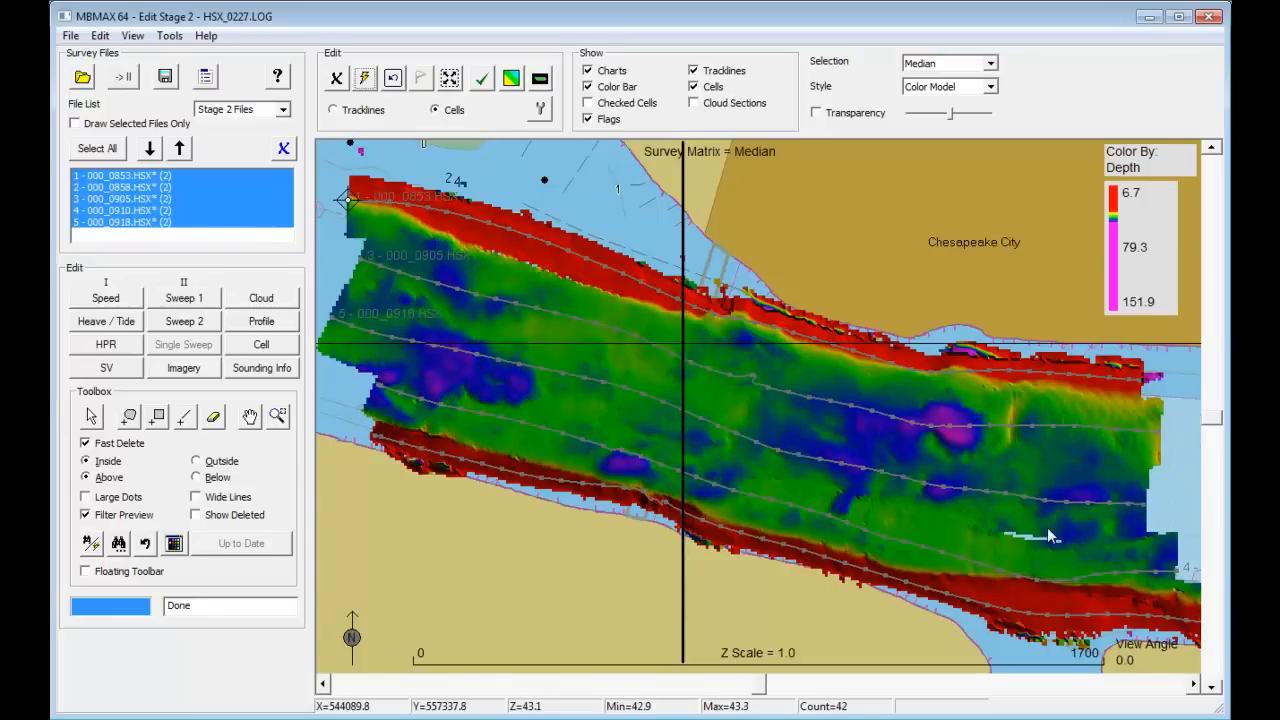
{"action": "left_click", "coordinate": [264, 320]}
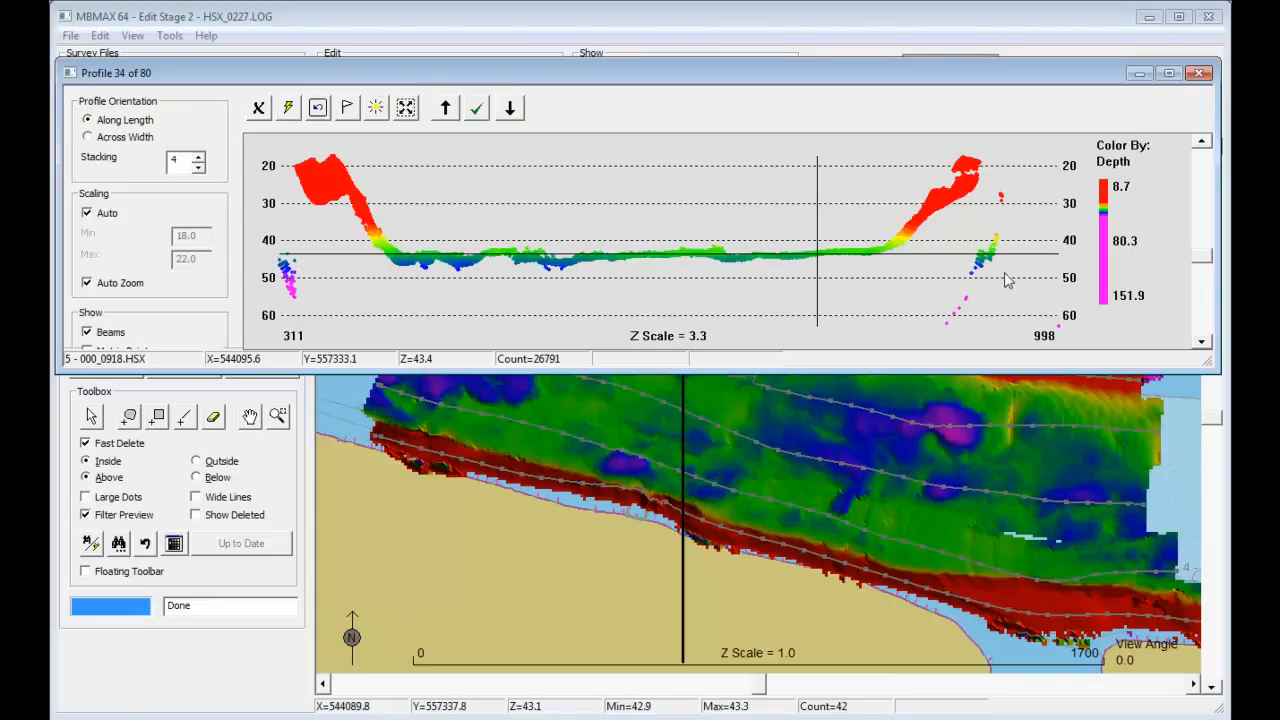
{"action": "left_click", "coordinate": [1199, 75]}
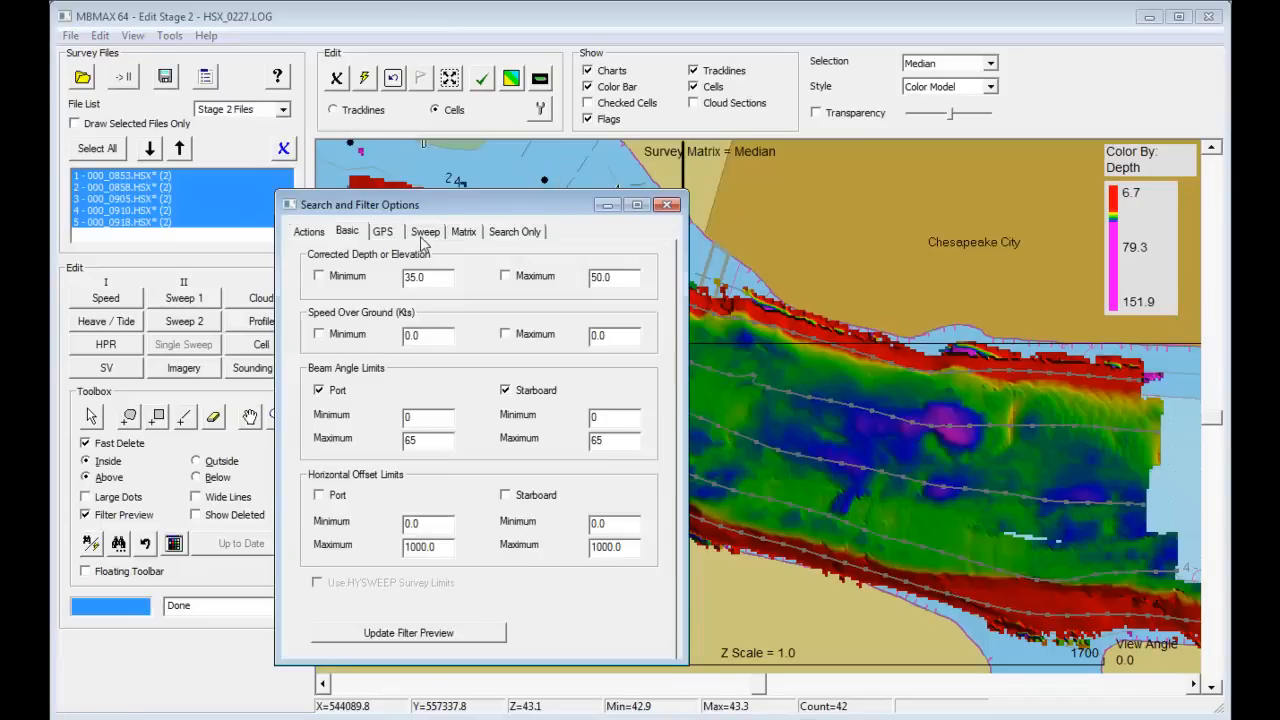
Step: Enable the Over / Under sweep filter and update the filter preview
{"action": "left_click", "coordinate": [428, 232]}
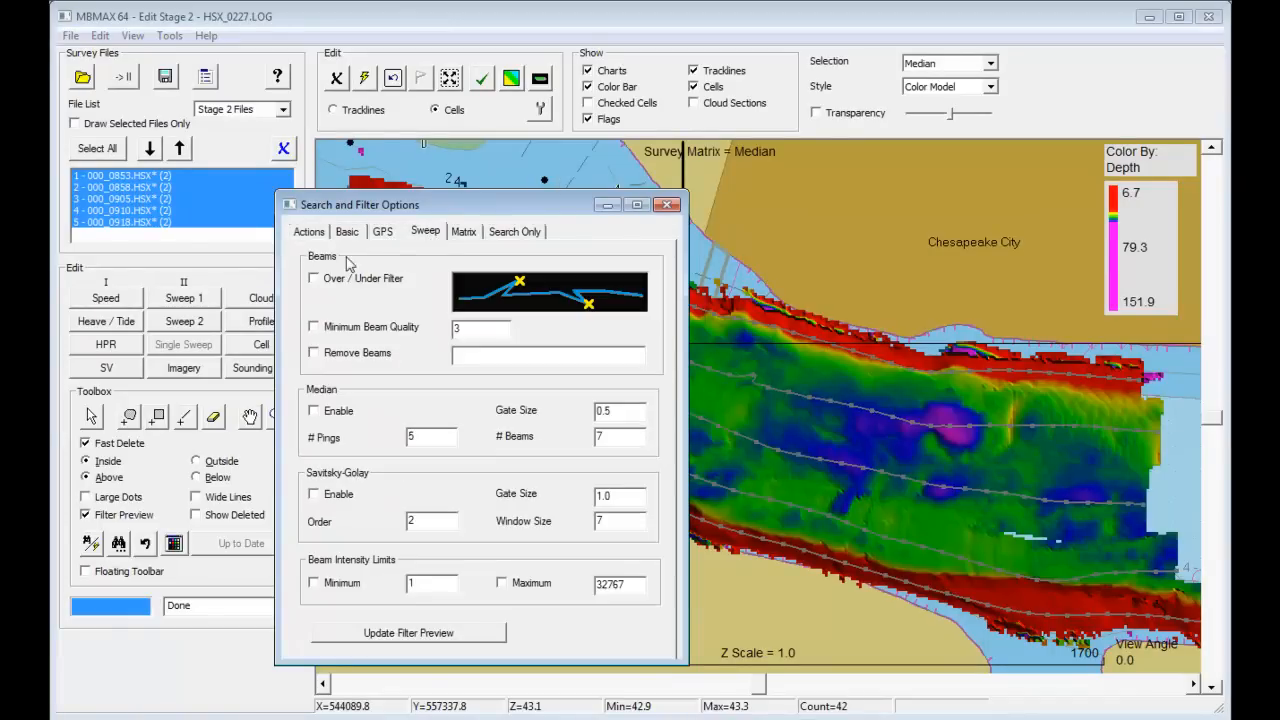
{"action": "left_click", "coordinate": [315, 280]}
{"action": "left_click", "coordinate": [443, 637]}
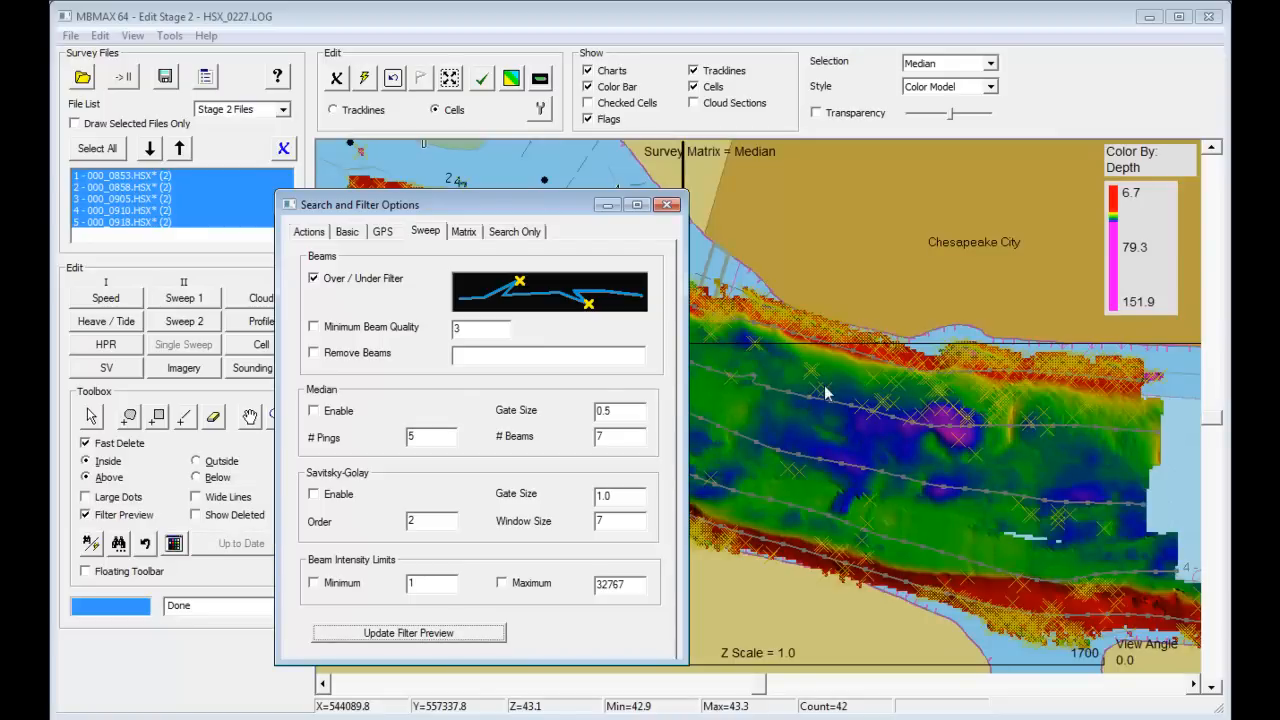
{"action": "left_click", "coordinate": [666, 204]}
Step: Apply the Over / Under filter to the soundings in the cross-channel profile, and filter the whole survey with it
{"action": "left_click", "coordinate": [262, 322]}
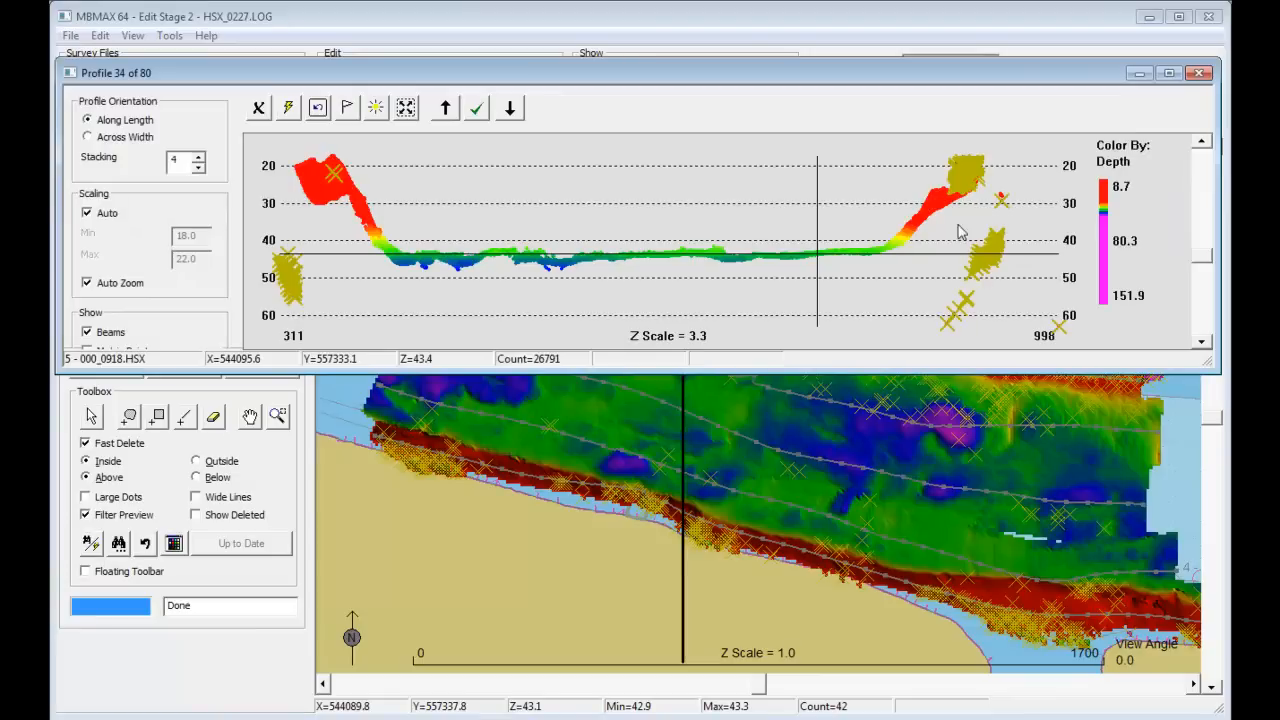
{"action": "left_click", "coordinate": [288, 110]}
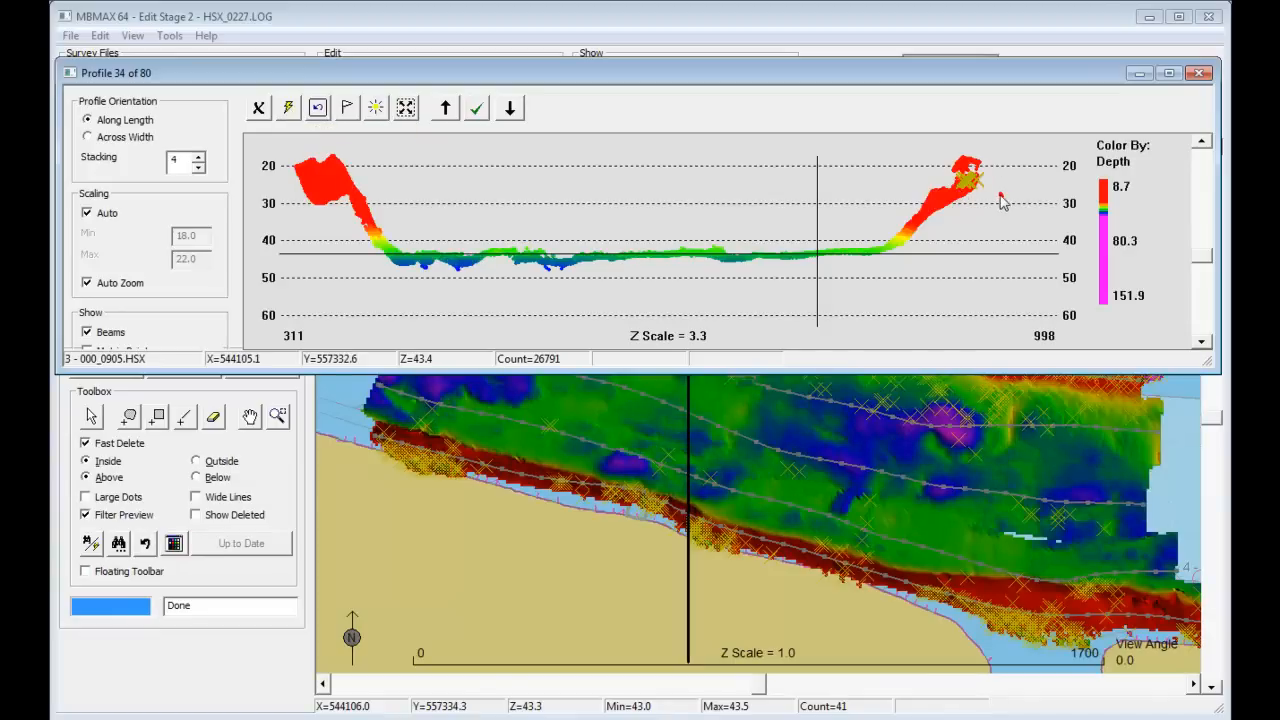
{"action": "left_click", "coordinate": [1200, 74]}
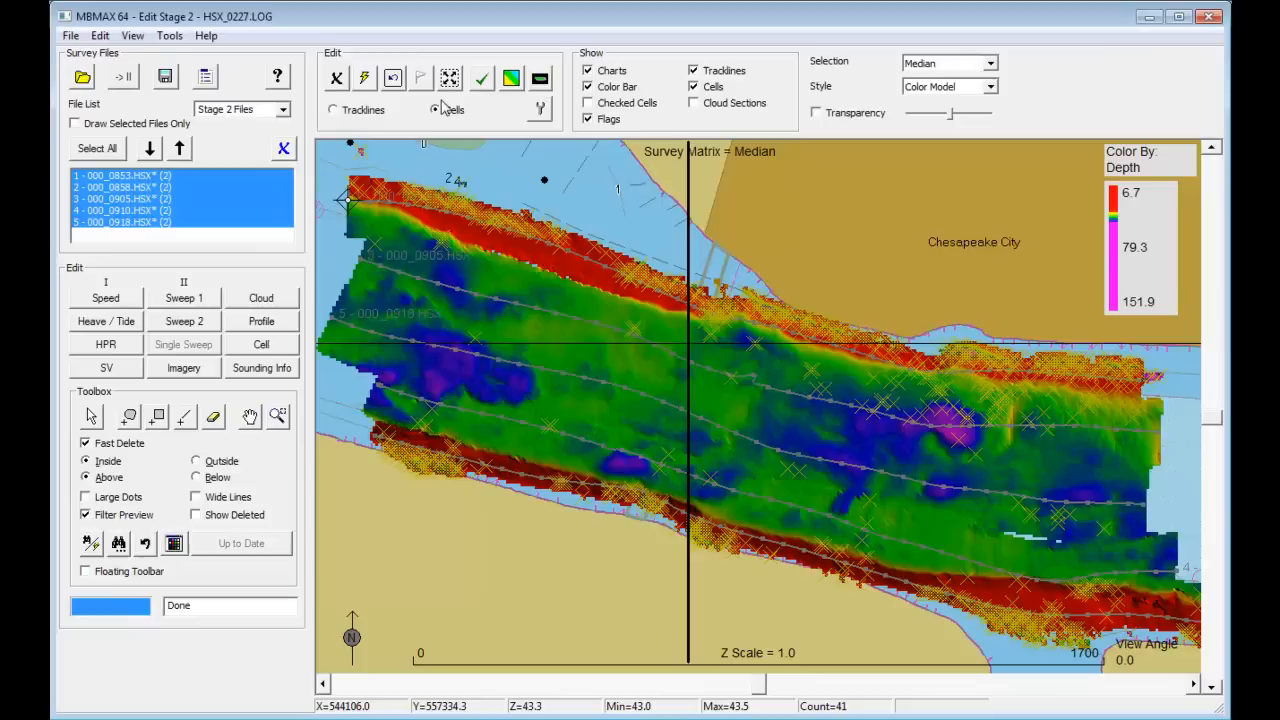
{"action": "left_click", "coordinate": [366, 82]}
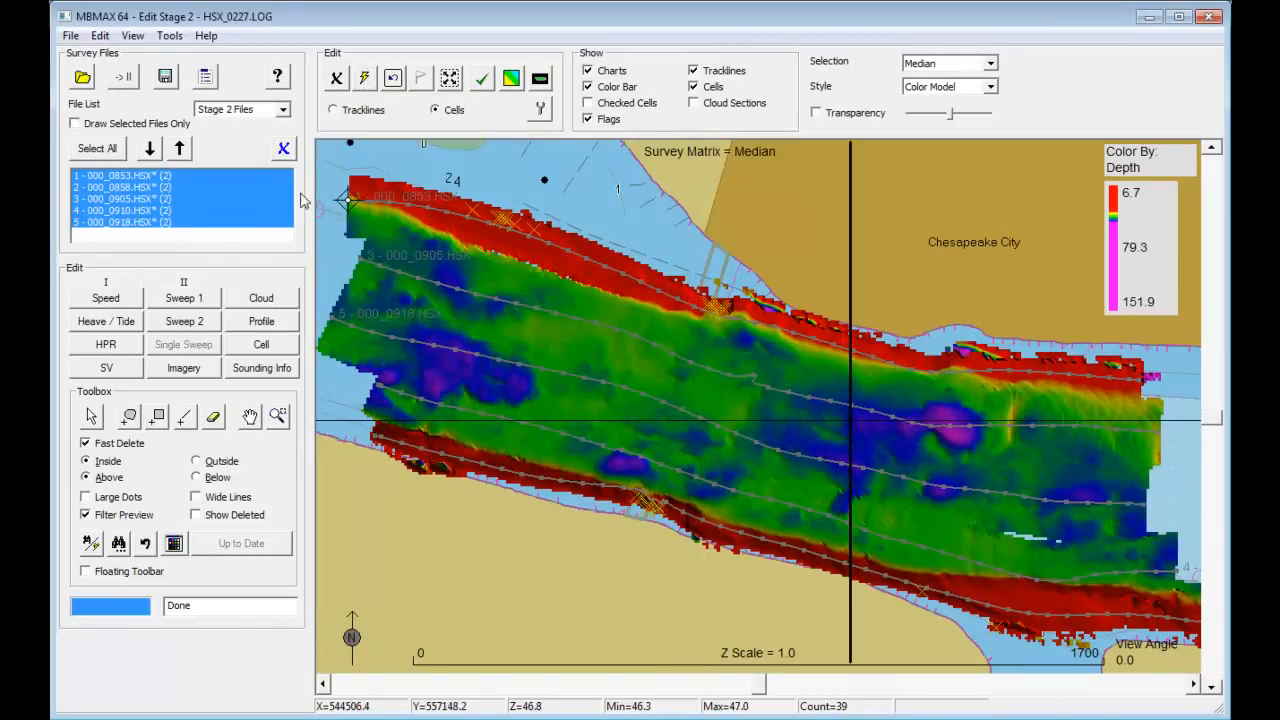
Step: In a profile farther along the channel, preview the Median filter with Over / Under disabled, and filter the profile's soundings
{"action": "left_click", "coordinate": [280, 322]}
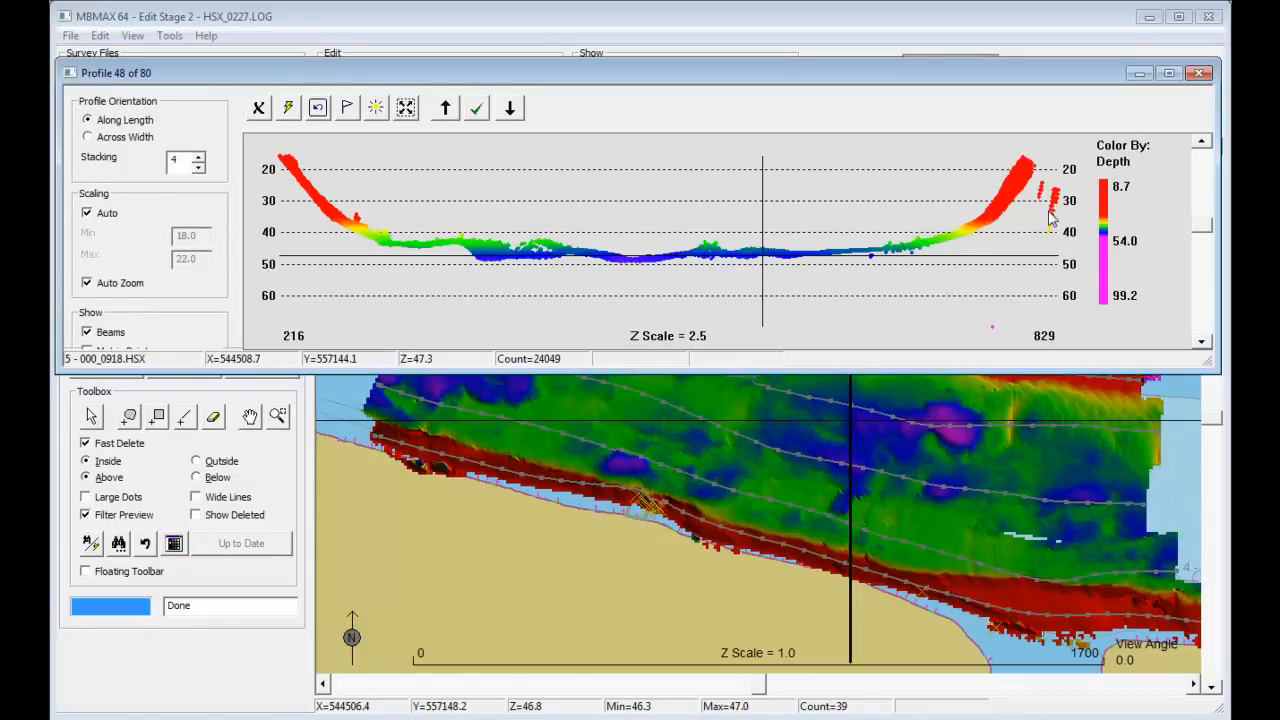
{"action": "key", "text": "ctrl+f"}
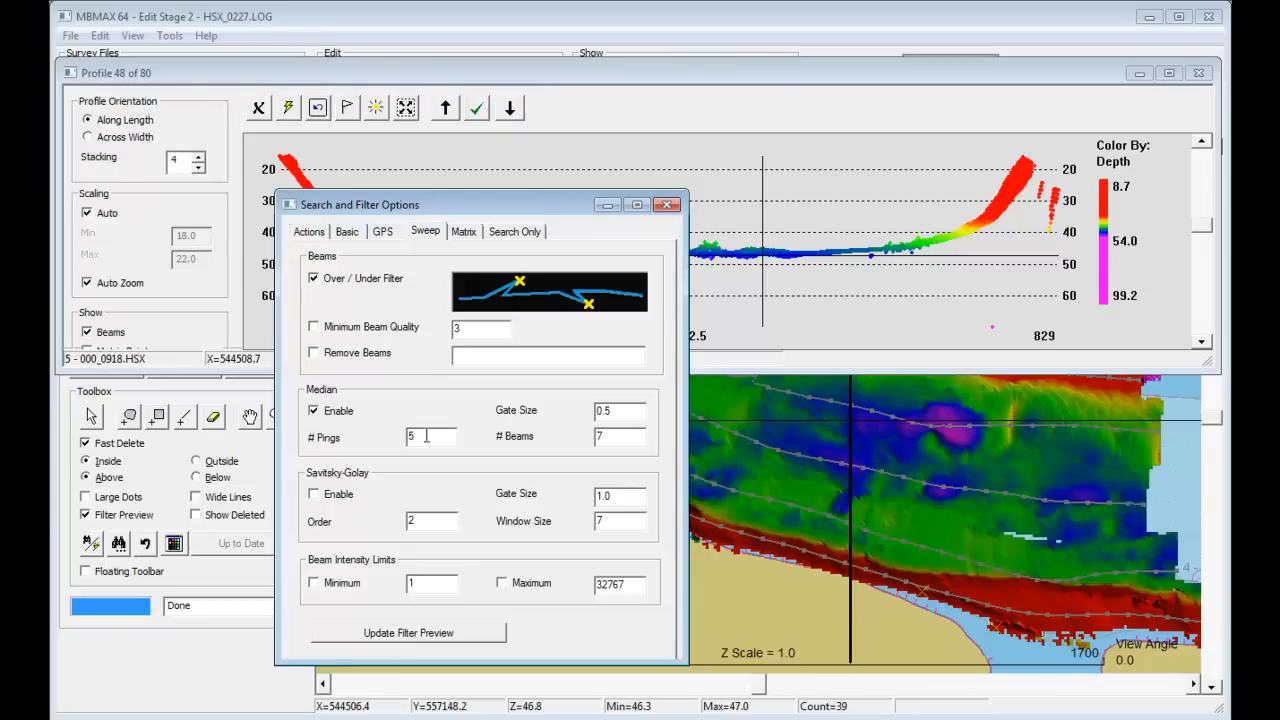
{"action": "left_click_drag", "start_coordinate": [414, 437], "coordinate": [401, 443]}
{"action": "left_click", "coordinate": [314, 278]}
{"action": "left_click", "coordinate": [412, 633]}
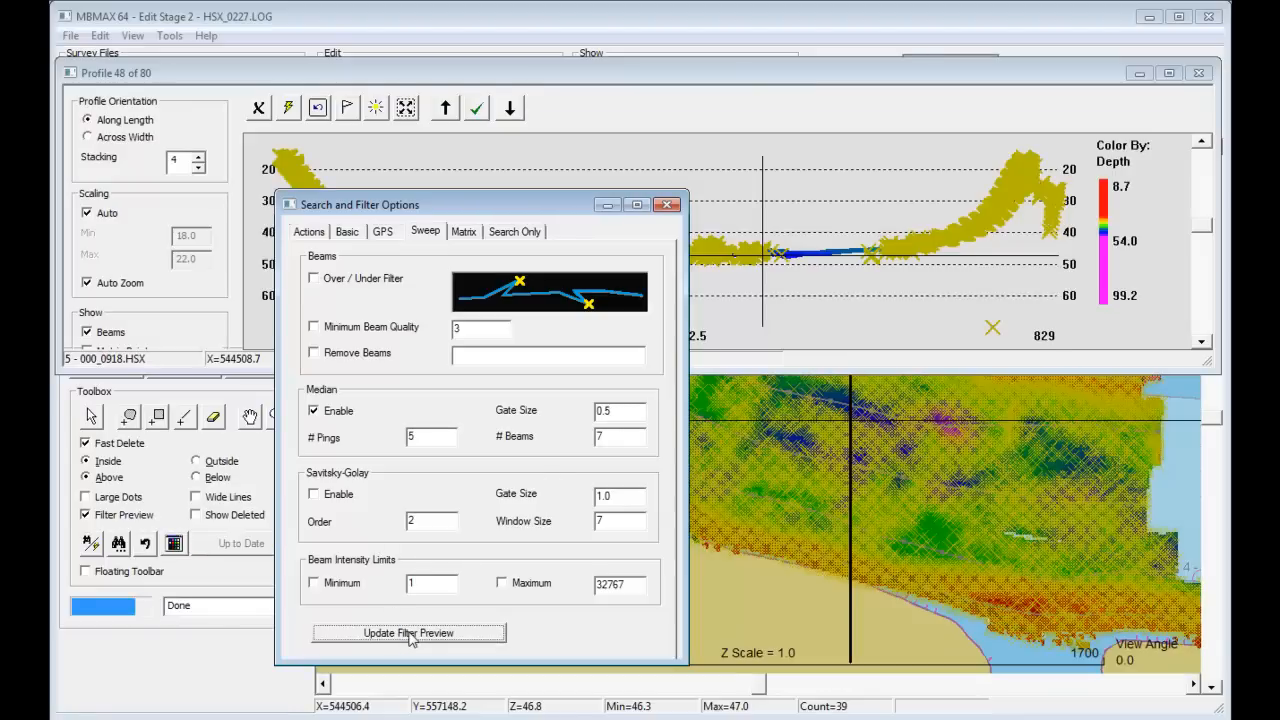
{"action": "left_click", "coordinate": [666, 204]}
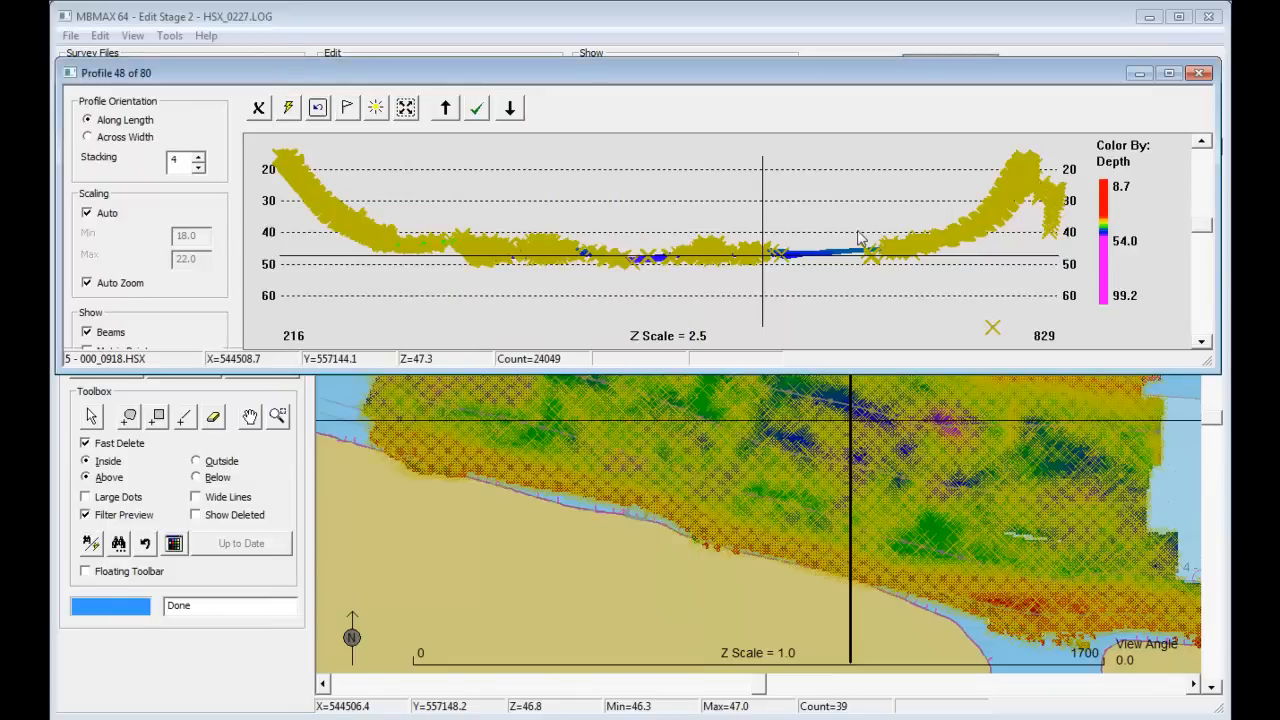
{"action": "left_click", "coordinate": [288, 108]}
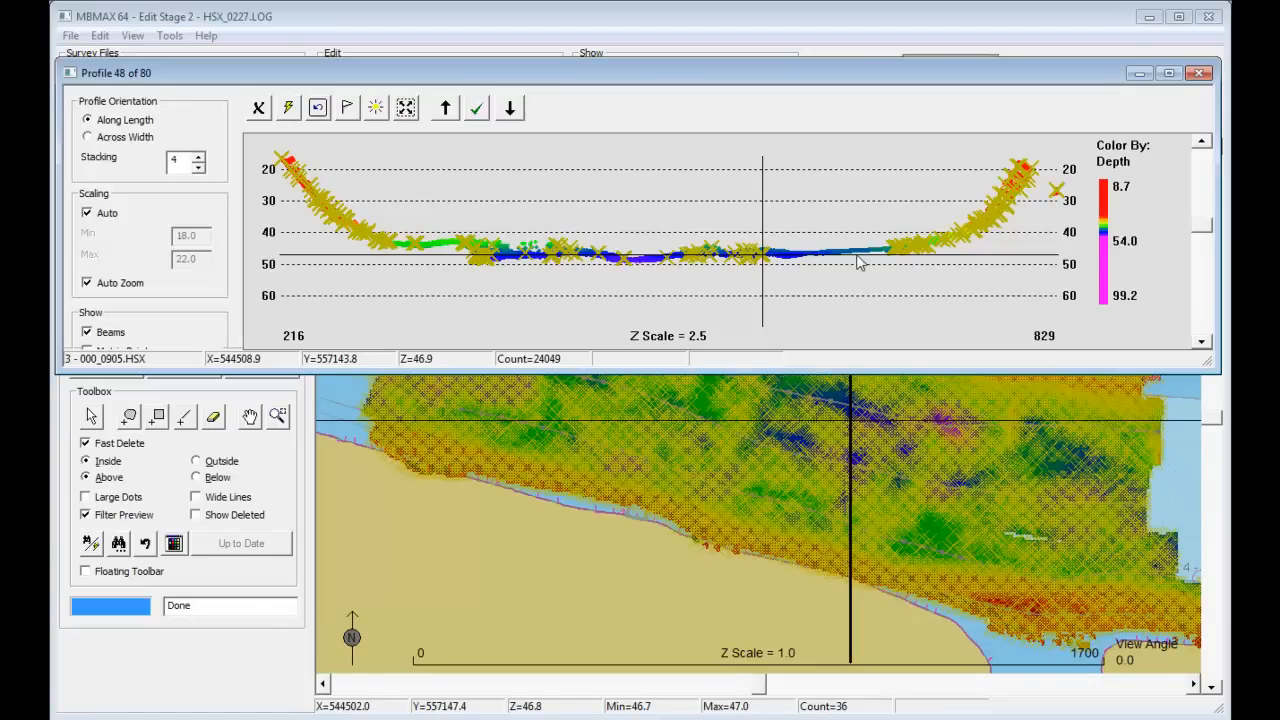
Step: Set the Median filter's gate size to 1.0 and update the filter preview
{"action": "key", "text": "ctrl+f"}
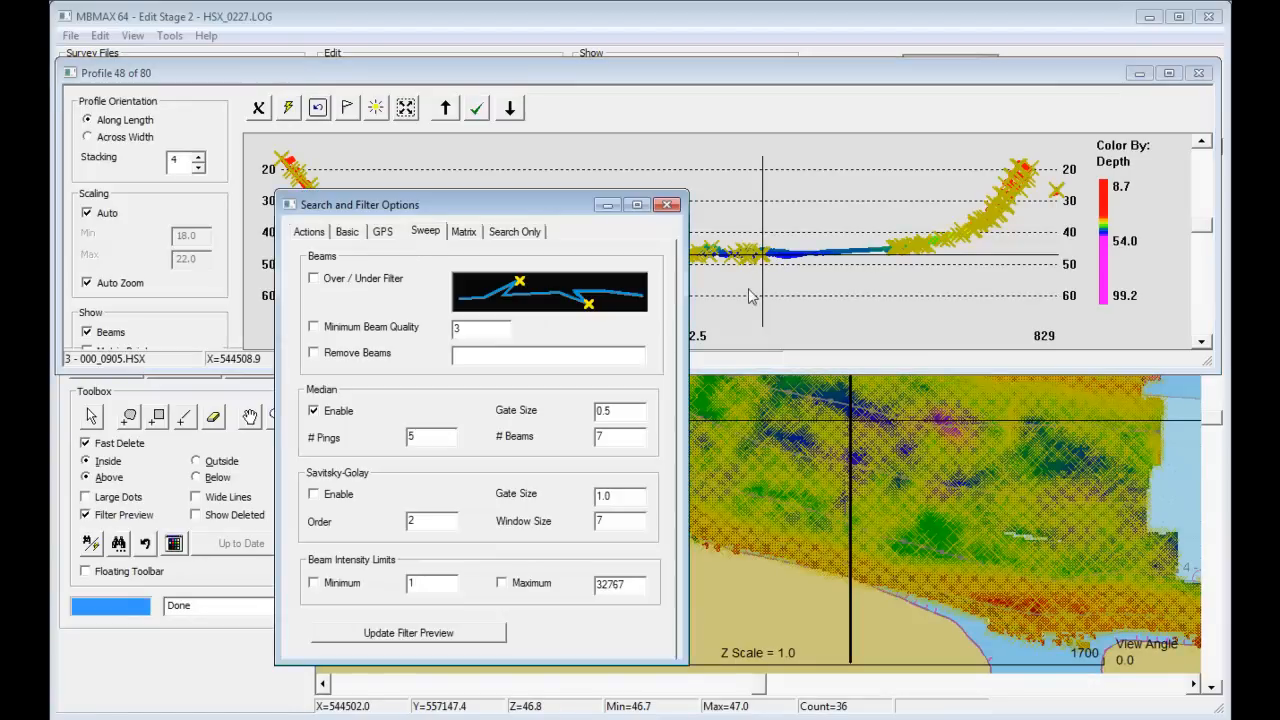
{"action": "left_click_drag", "start_coordinate": [632, 414], "coordinate": [523, 417]}
{"action": "type", "text": "1"}
{"action": "left_click", "coordinate": [450, 636]}
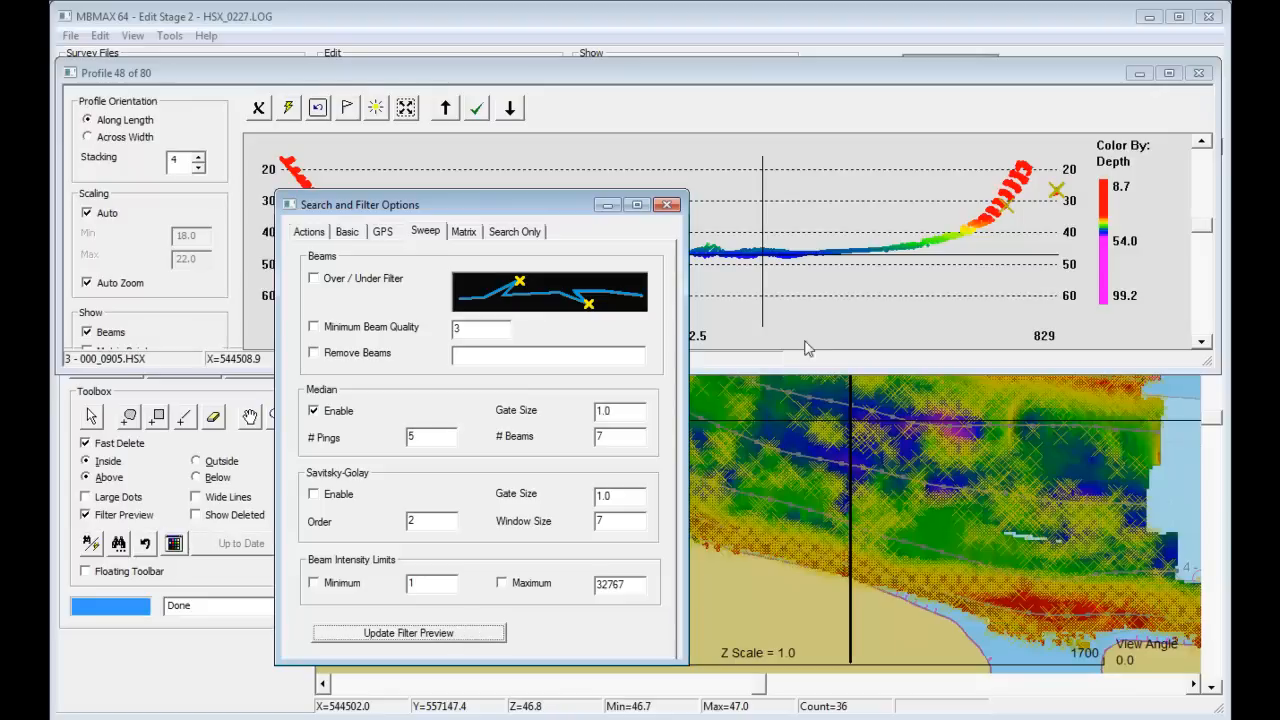
{"action": "left_click", "coordinate": [666, 205]}
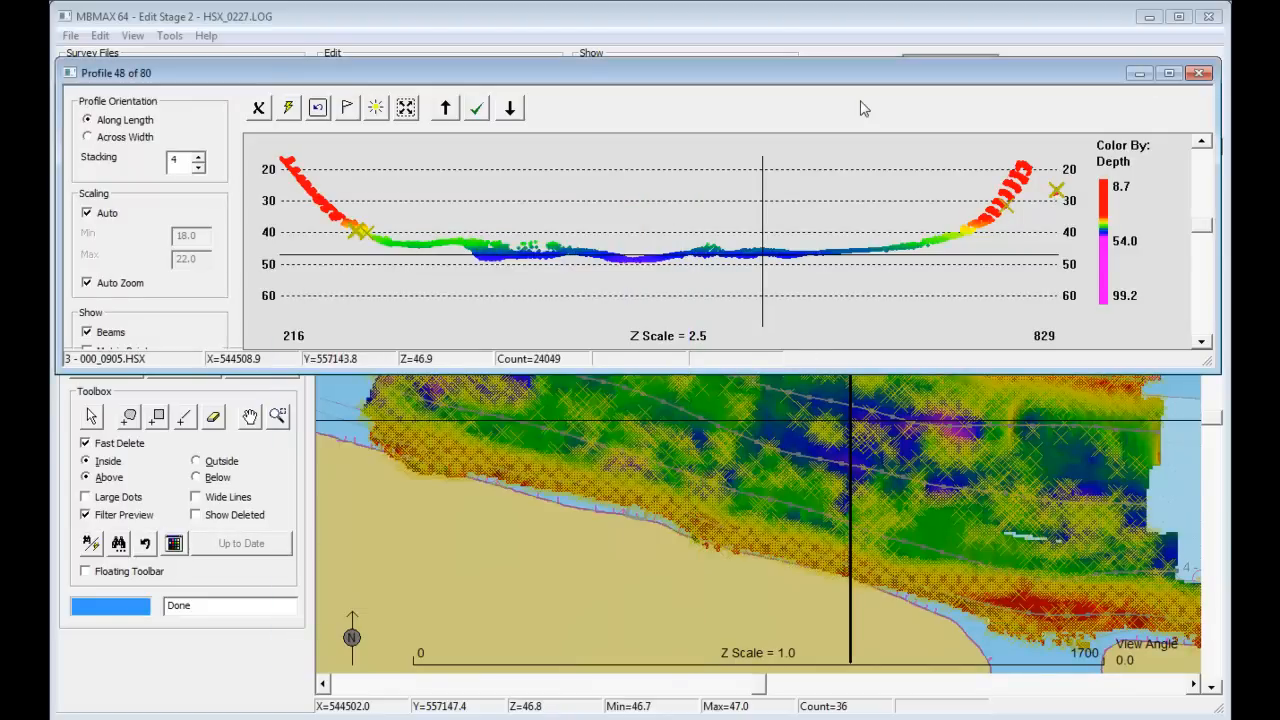
Step: Run the Median filter twice on the whole survey, closing the profile between the two passes
{"action": "left_click_drag", "start_coordinate": [842, 76], "coordinate": [842, 208]}
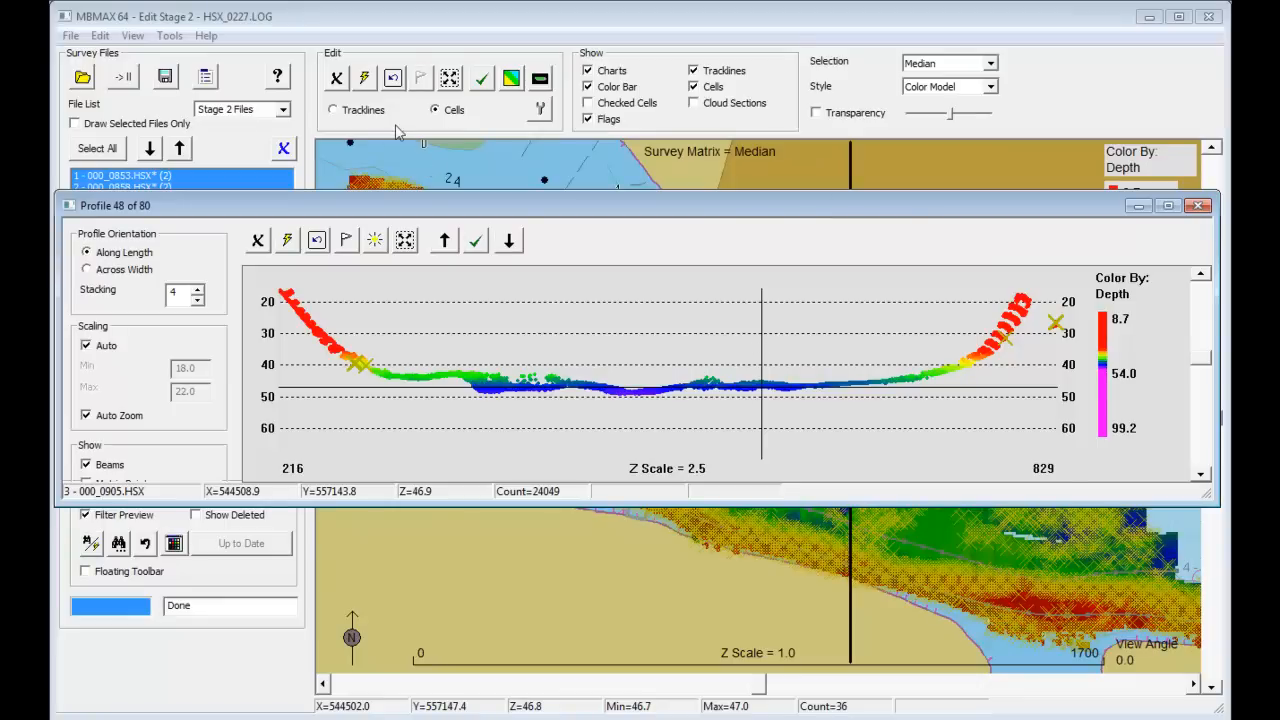
{"action": "left_click", "coordinate": [364, 78]}
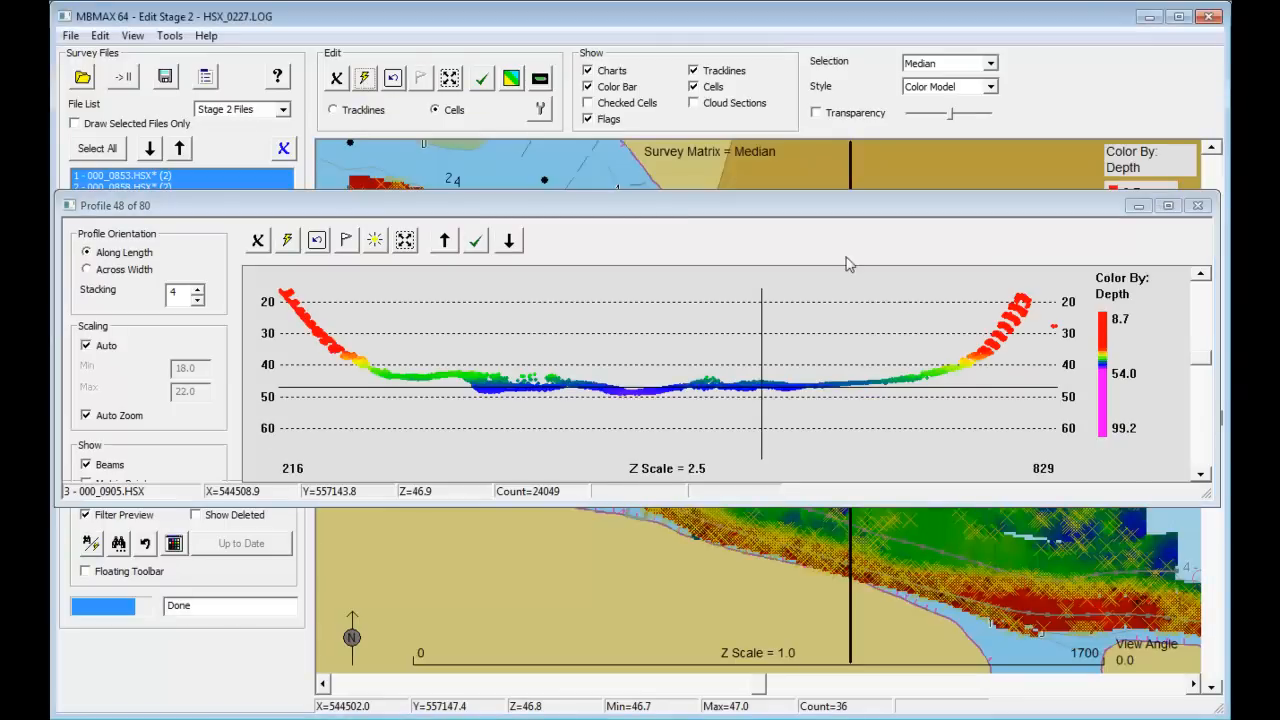
{"action": "left_click", "coordinate": [1197, 205]}
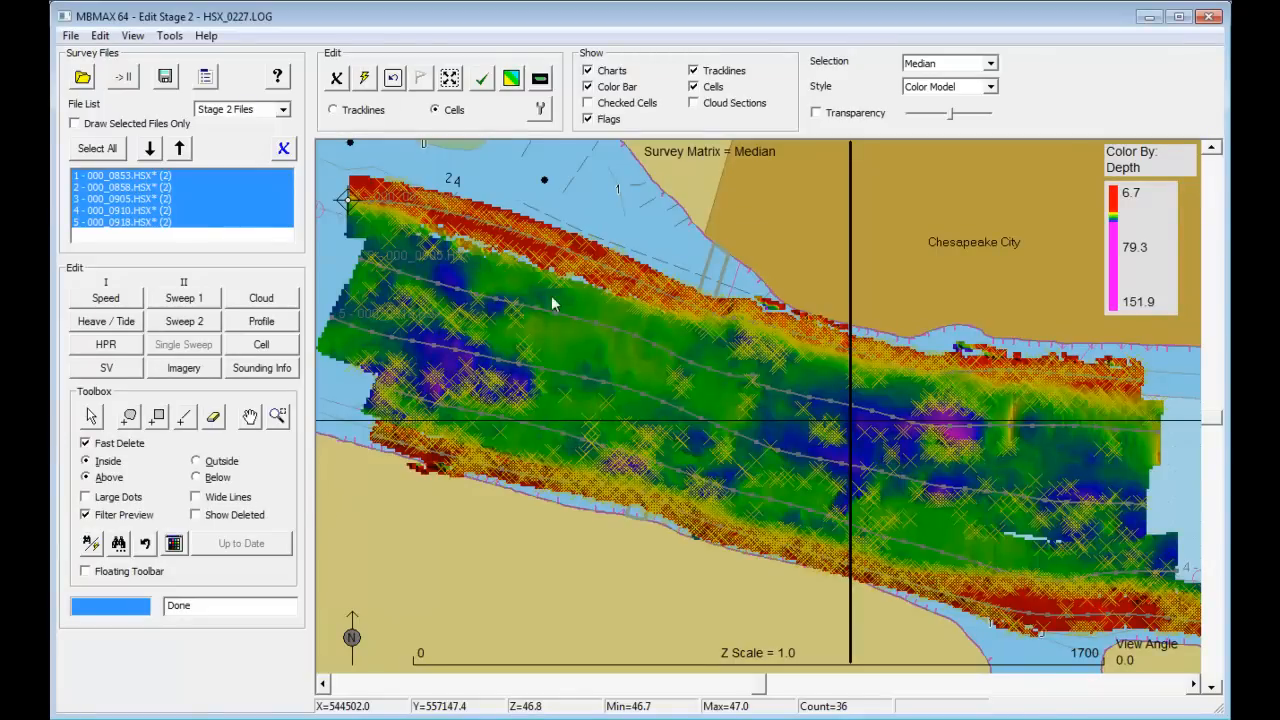
{"action": "left_click", "coordinate": [364, 78]}
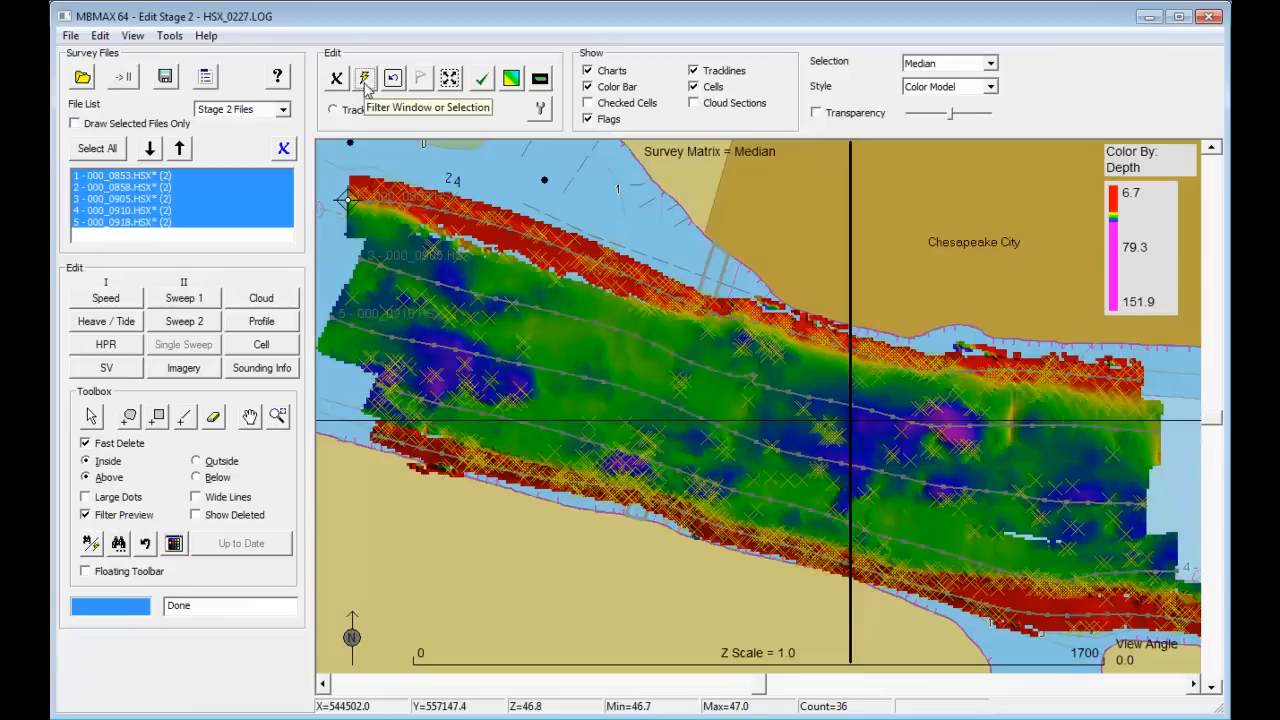
Step: Turn off the filter preview and enable matrix filtering both above and below the Median surface with 2 Sigma Limits
{"action": "left_click", "coordinate": [86, 514]}
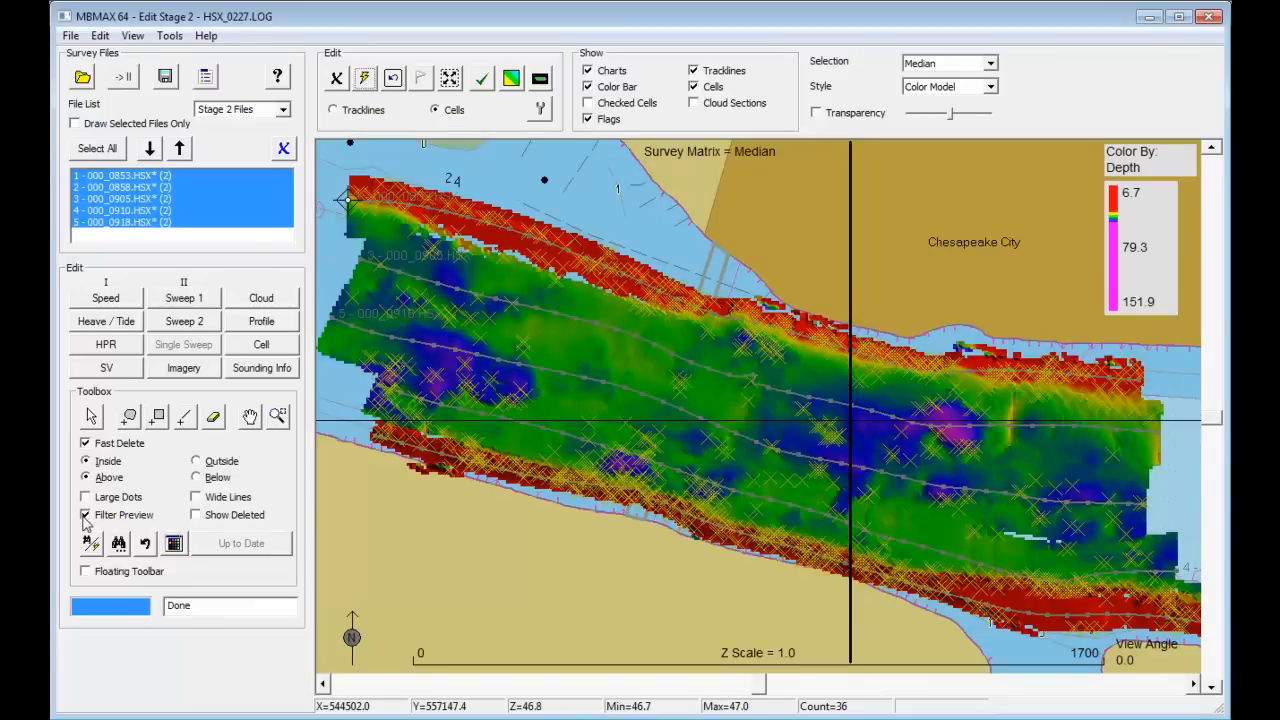
{"action": "left_click", "coordinate": [85, 516]}
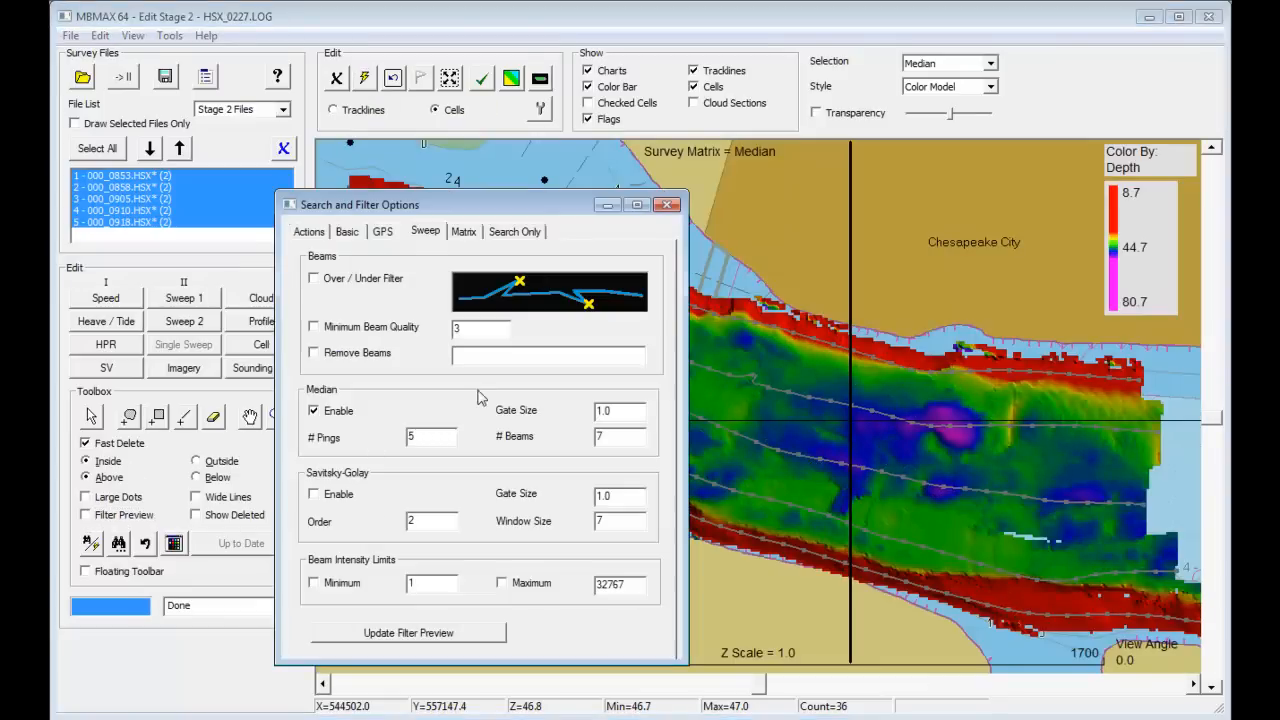
{"action": "left_click", "coordinate": [464, 232]}
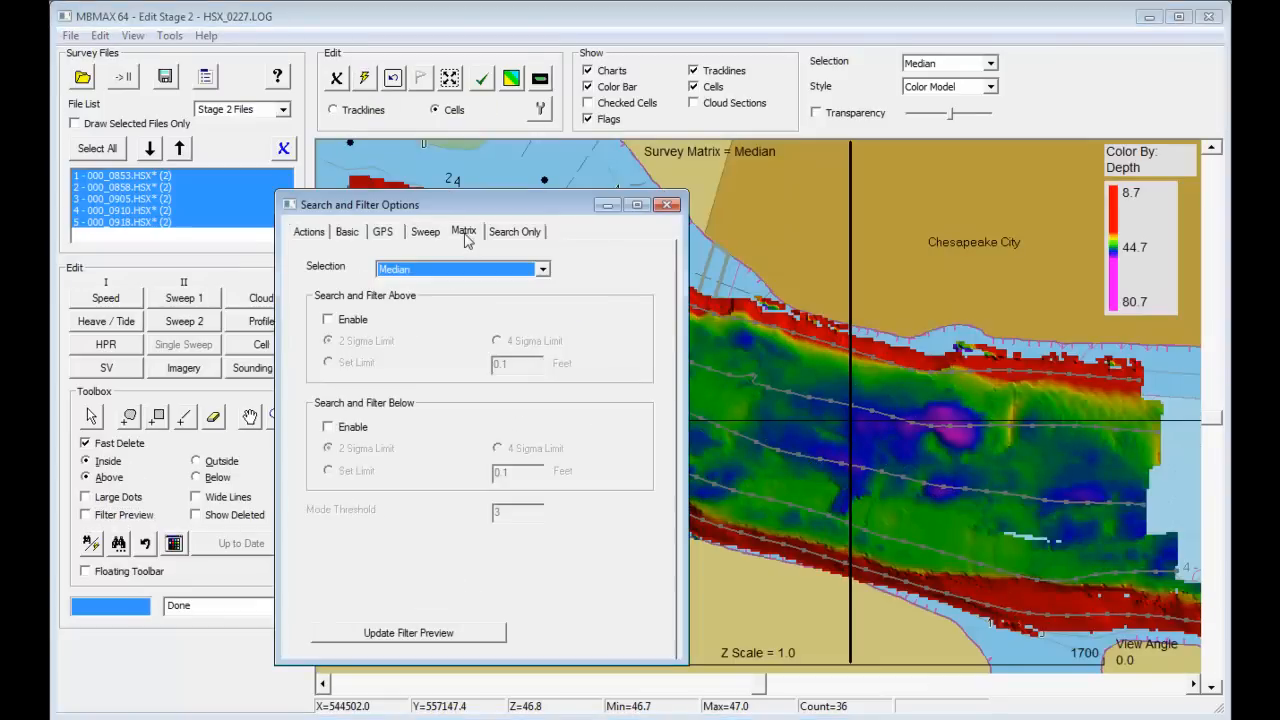
{"action": "left_click", "coordinate": [328, 320]}
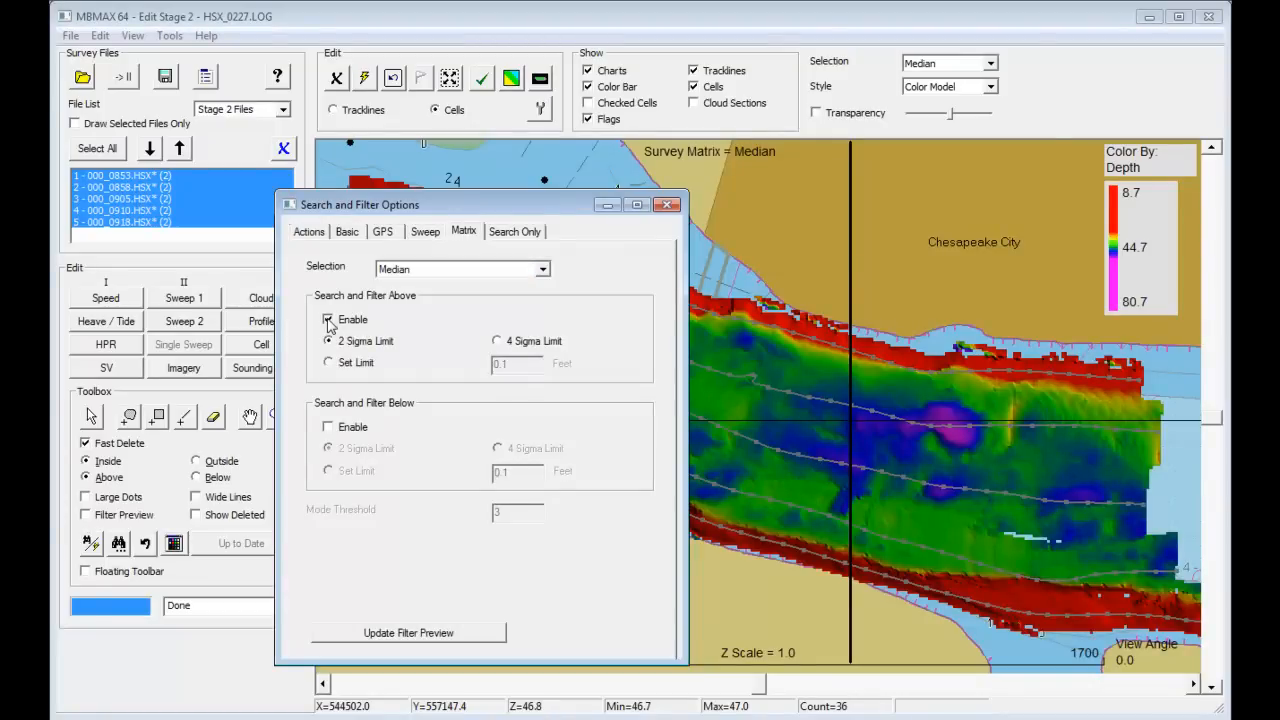
{"action": "left_click", "coordinate": [328, 428]}
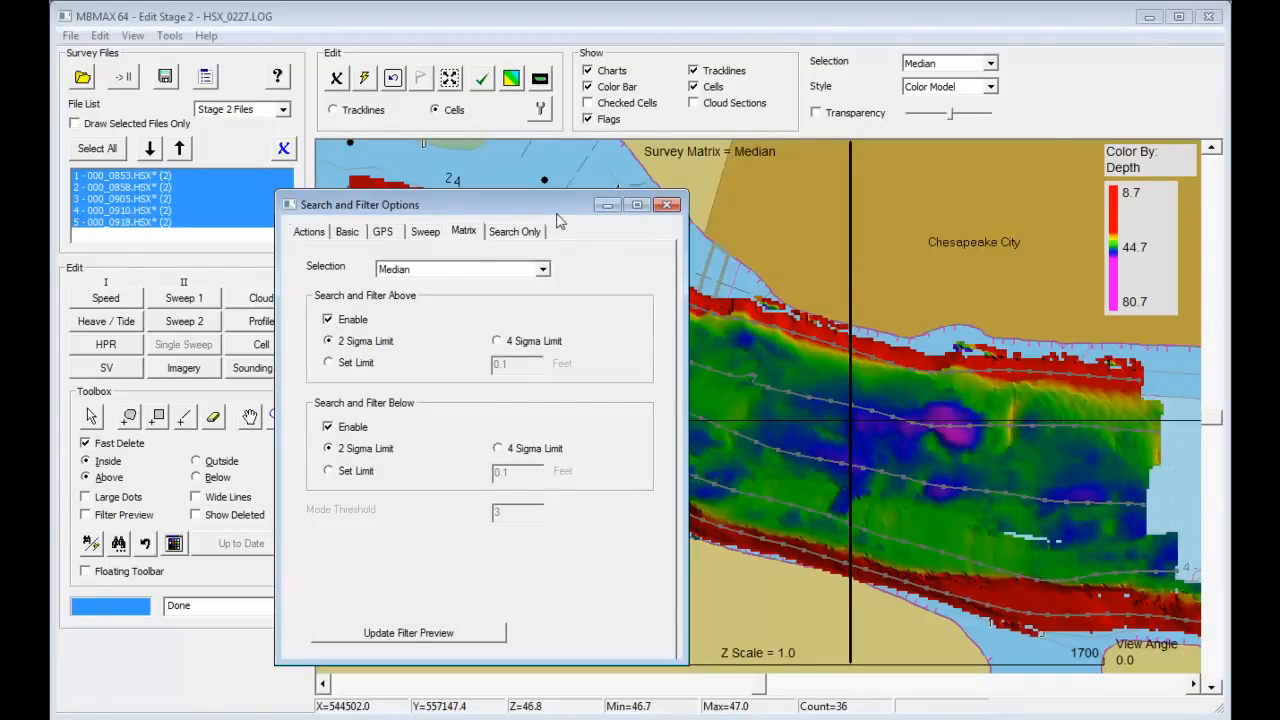
Step: Open the matrix cell view, update the filter preview with the matrix limits, and arrange the cell view beside the filter options
{"action": "left_click_drag", "start_coordinate": [550, 213], "coordinate": [620, 106]}
{"action": "left_click", "coordinate": [280, 350]}
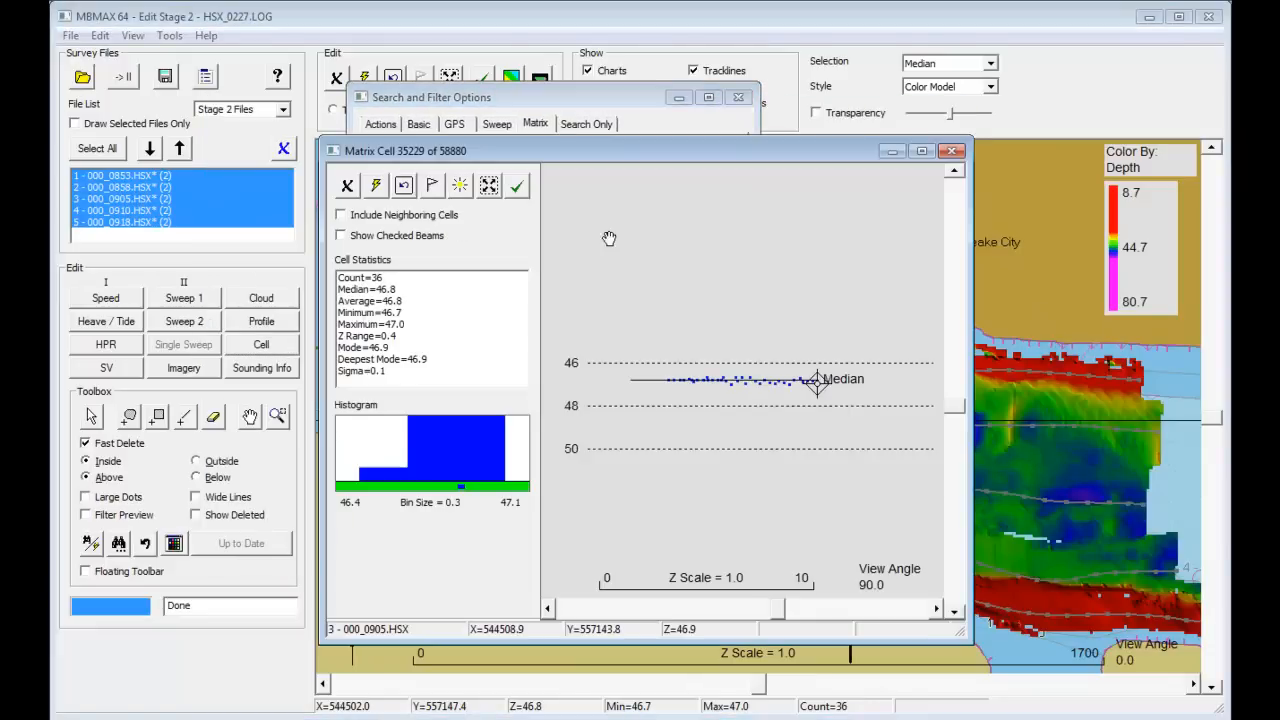
{"action": "left_click_drag", "start_coordinate": [657, 162], "coordinate": [969, 199]}
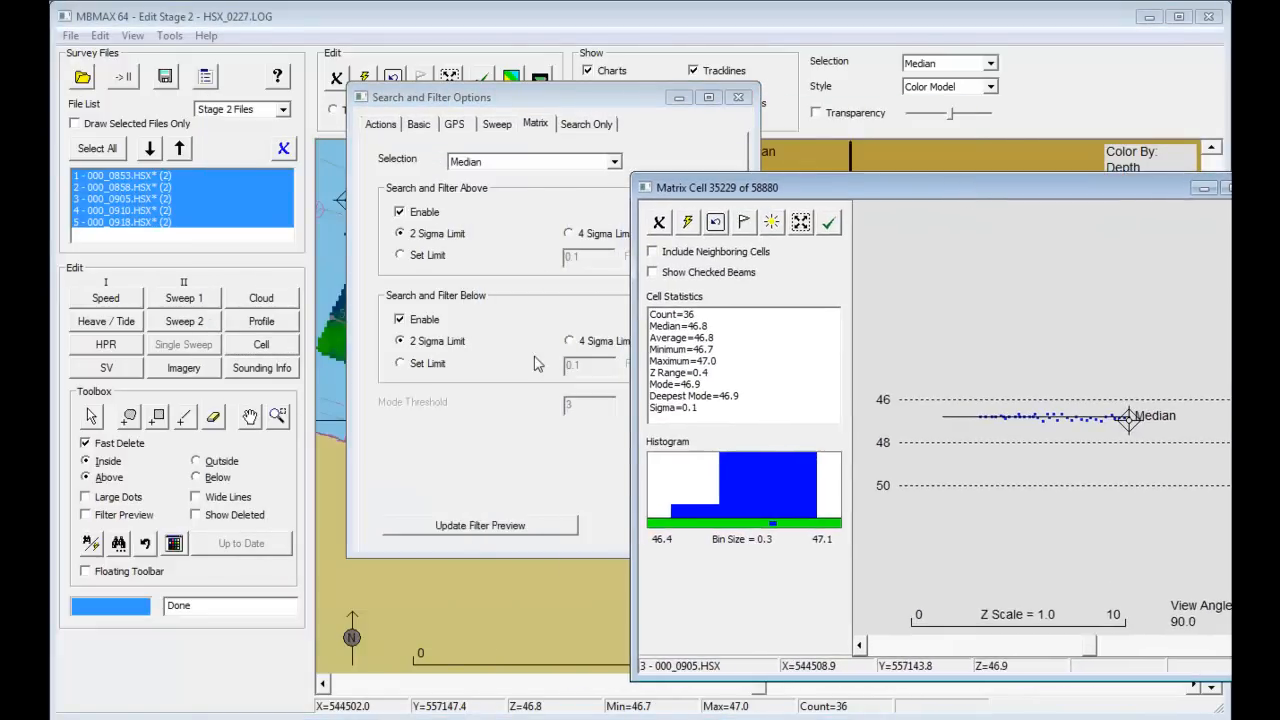
{"action": "left_click", "coordinate": [547, 533]}
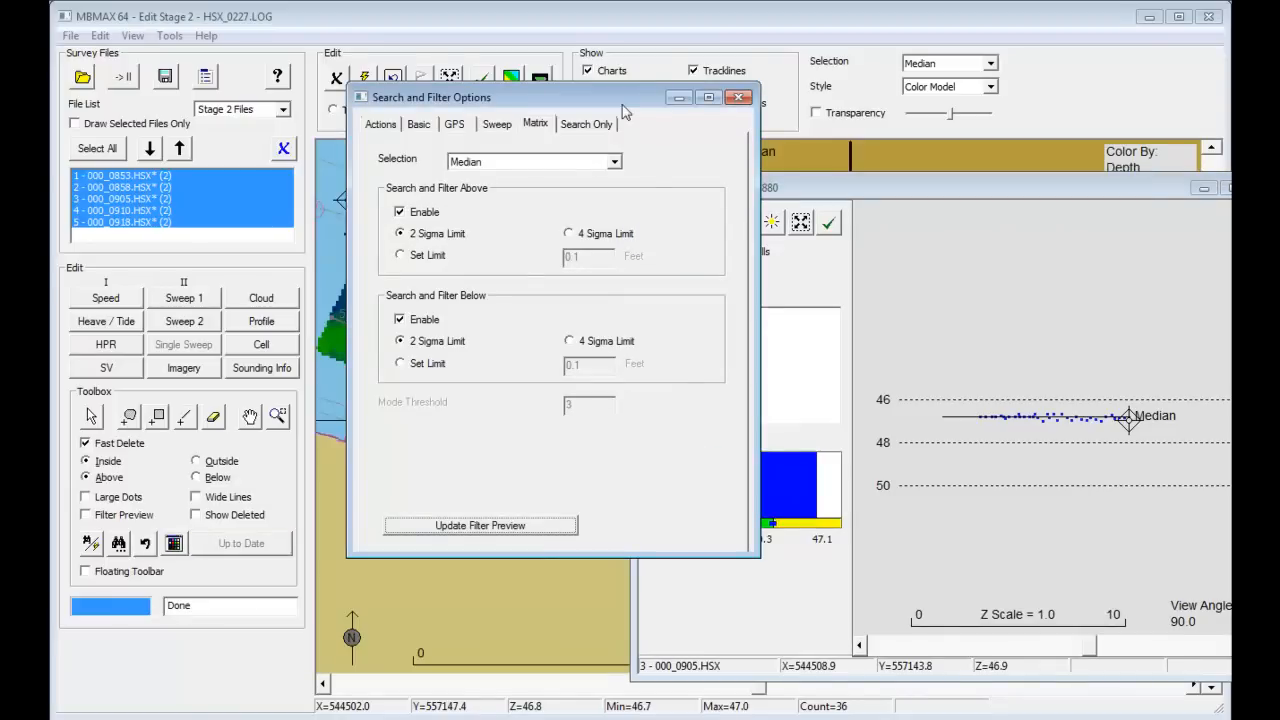
{"action": "left_click_drag", "start_coordinate": [628, 104], "coordinate": [373, 131]}
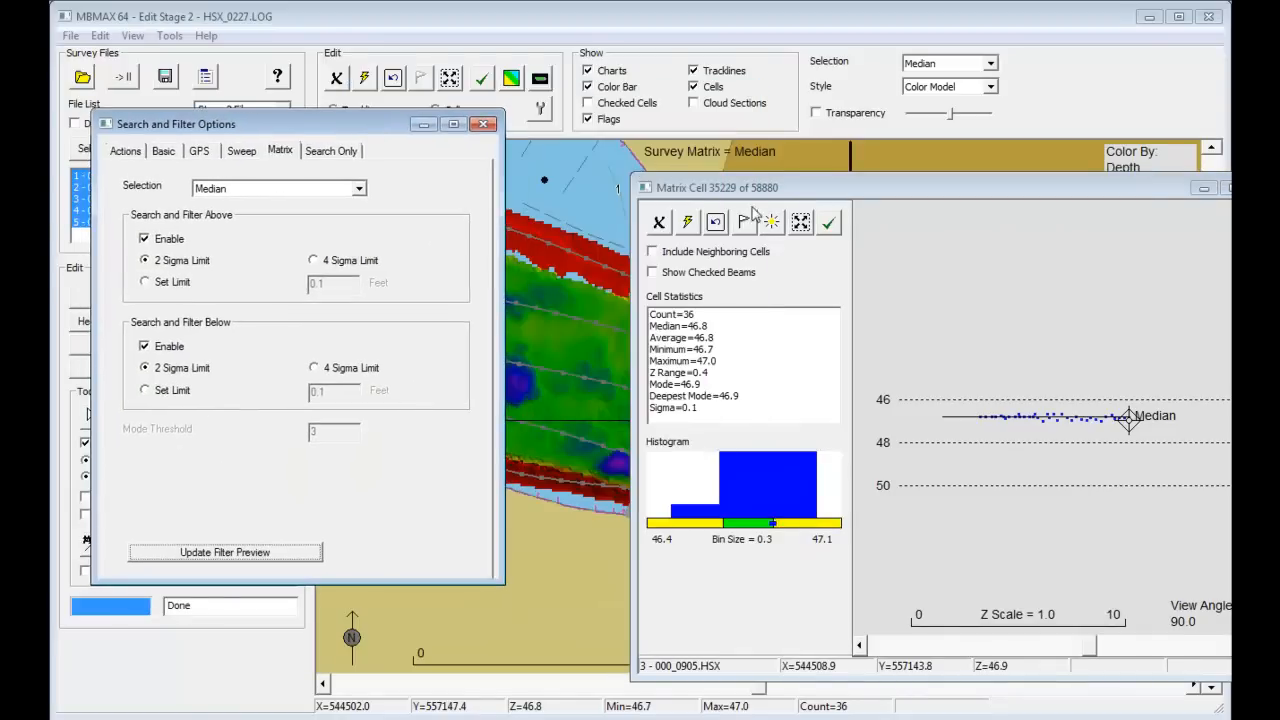
{"action": "left_click_drag", "start_coordinate": [856, 190], "coordinate": [784, 120]}
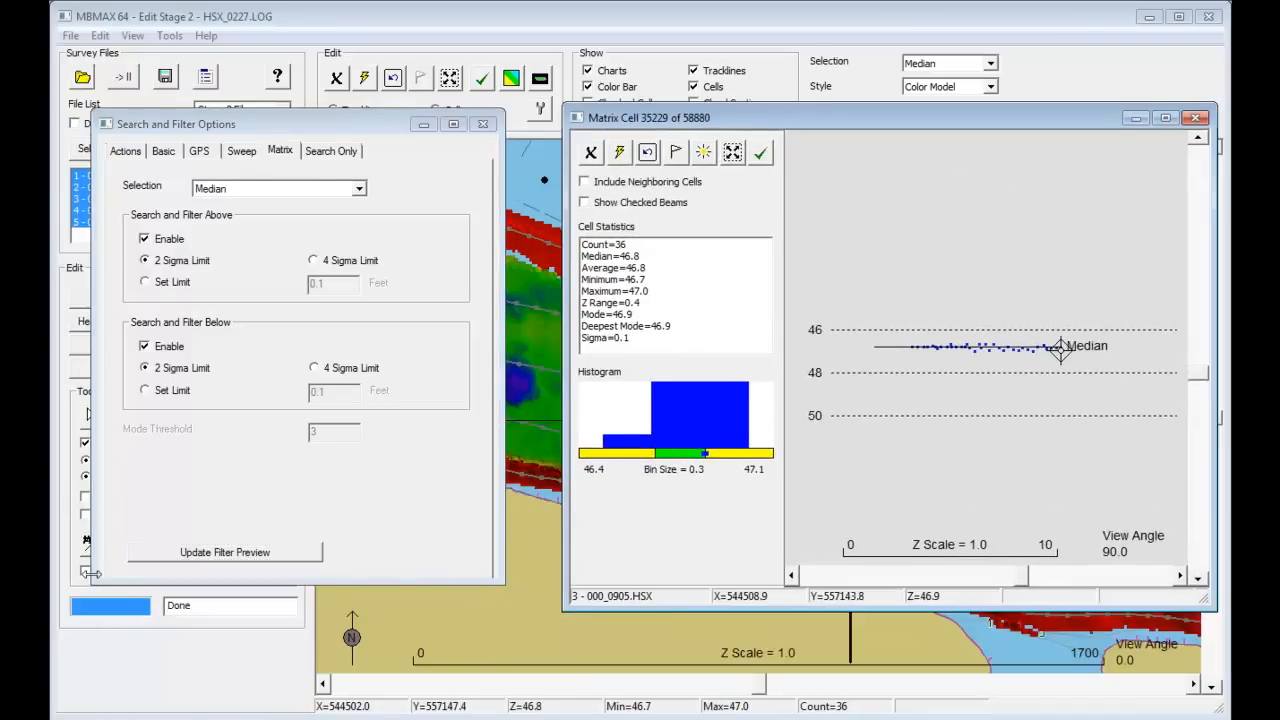
Step: Show the floating toolbar, turn on the filter preview to check the sigma limits in the matrix cell, and close the cell view
{"action": "left_click", "coordinate": [91, 574]}
{"action": "left_click", "coordinate": [85, 572]}
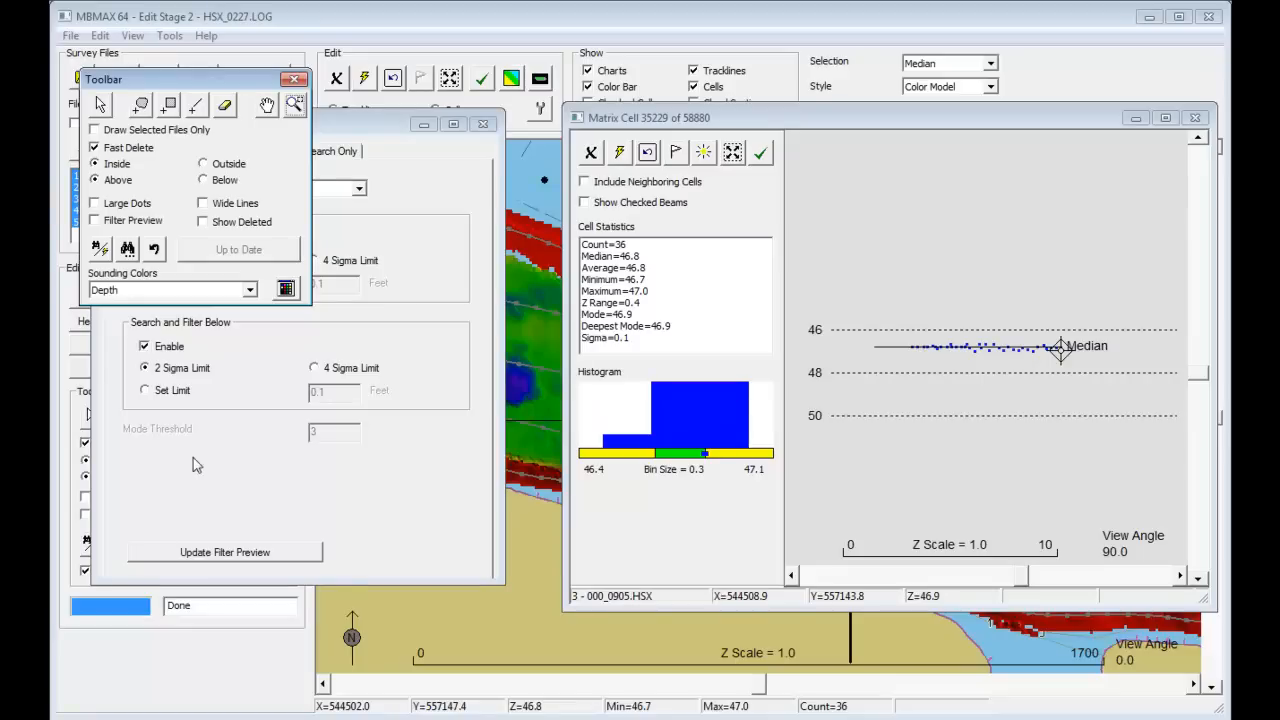
{"action": "left_click", "coordinate": [95, 221]}
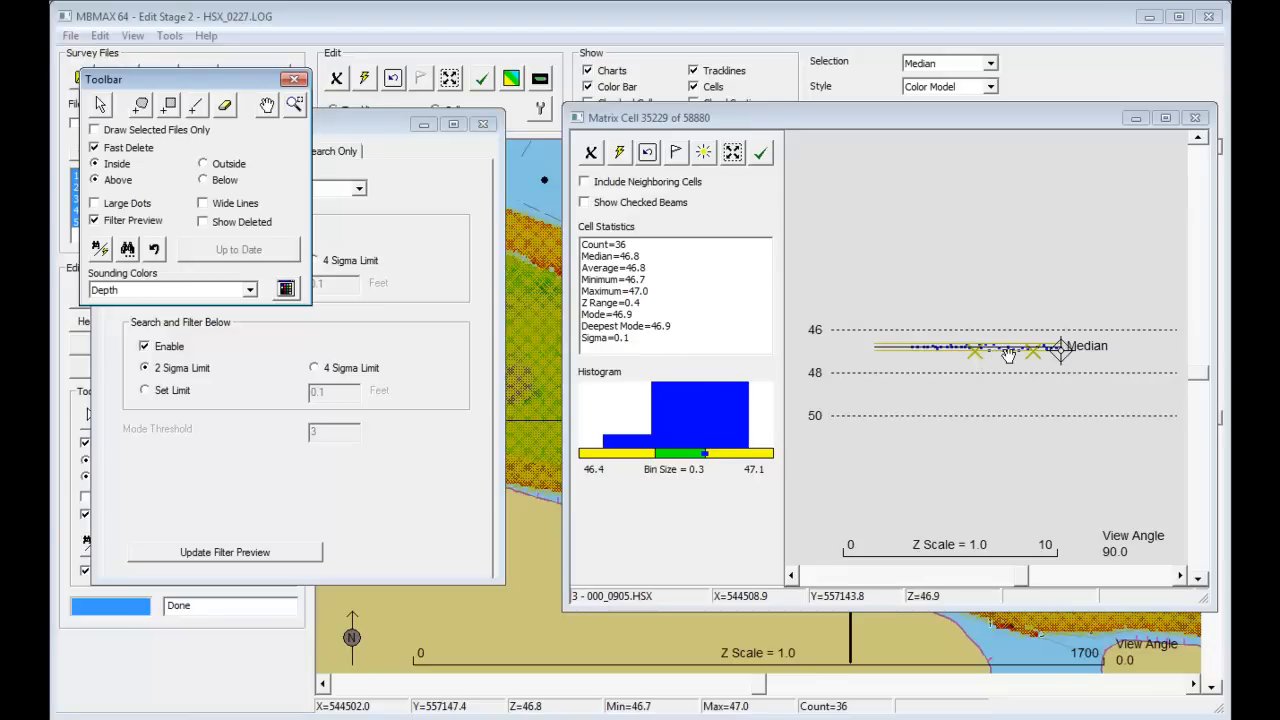
{"action": "left_click", "coordinate": [1200, 122]}
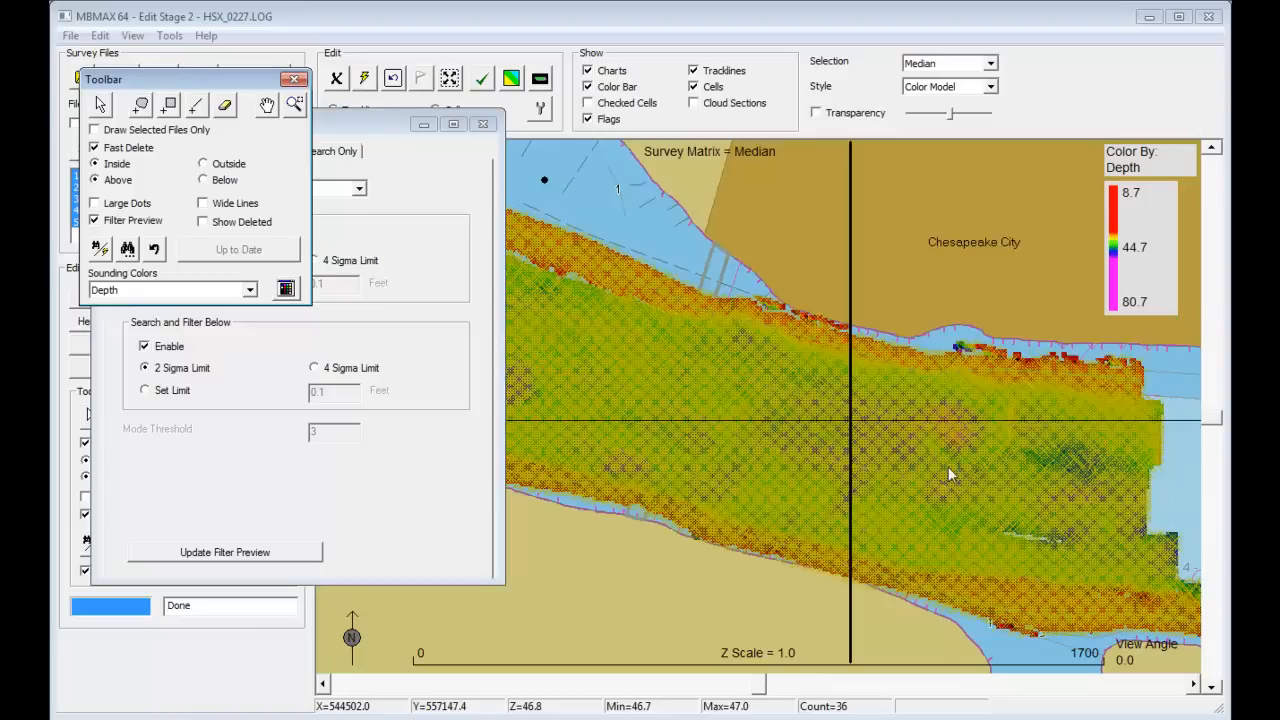
Step: Close the floating toolbar and filter options, and inspect the filter preview in an eastern and a western matrix cell on the southern channel bank
{"action": "left_click", "coordinate": [993, 618]}
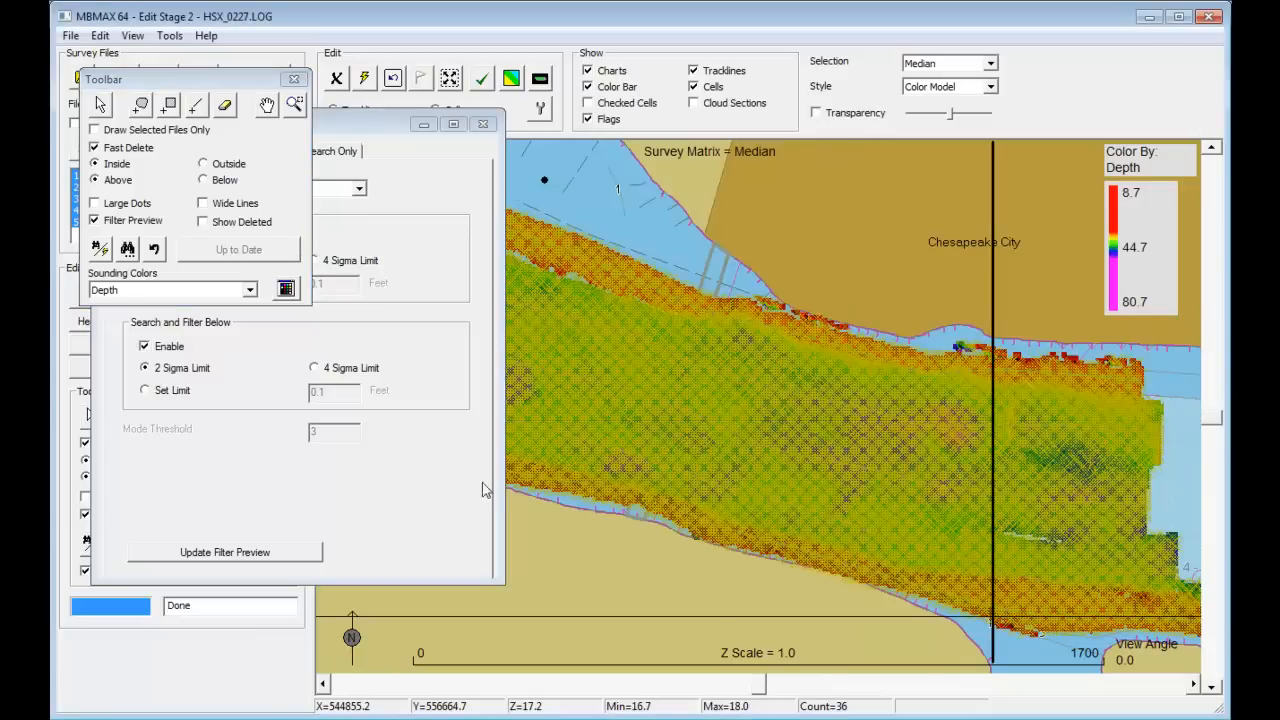
{"action": "left_click", "coordinate": [294, 78]}
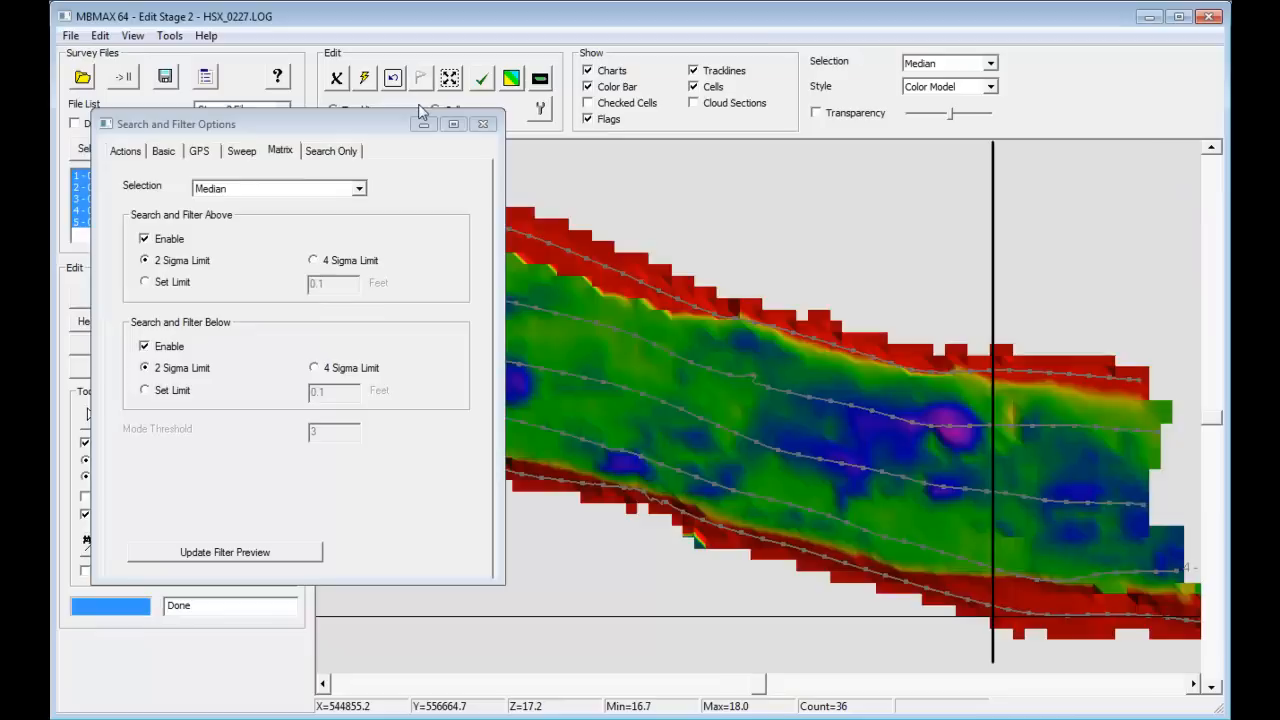
{"action": "left_click", "coordinate": [483, 124]}
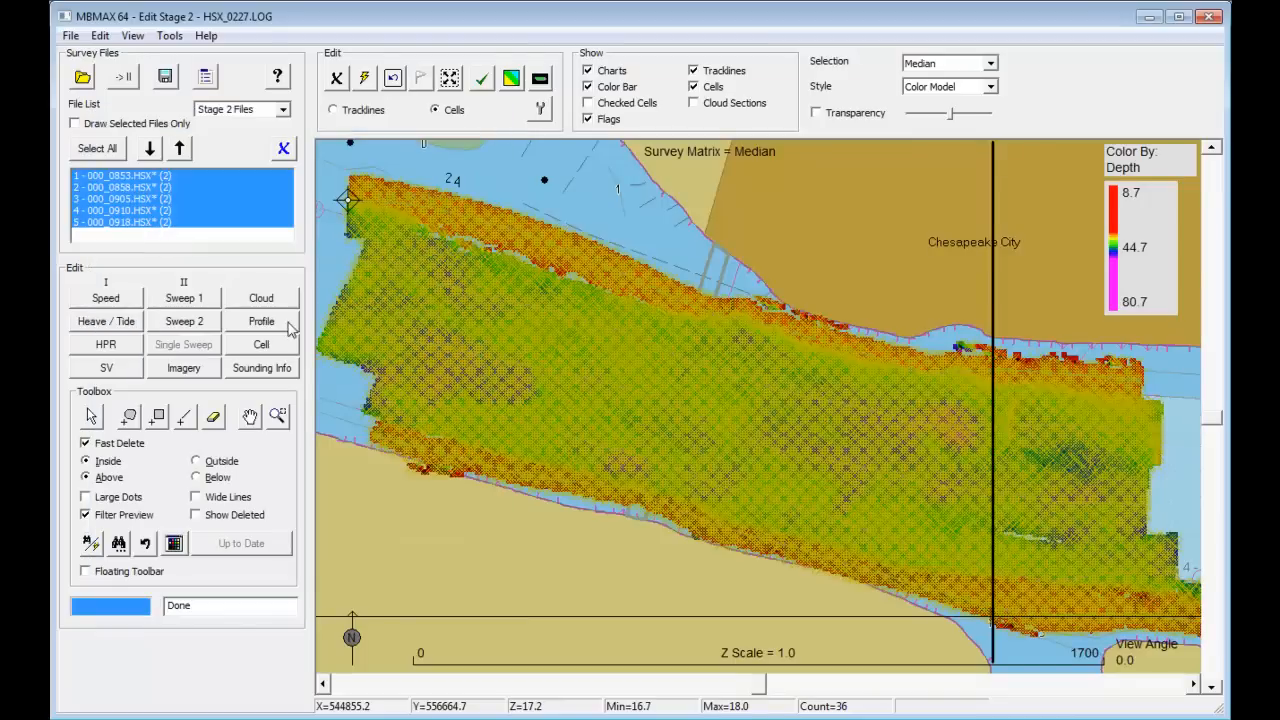
{"action": "left_click", "coordinate": [259, 303]}
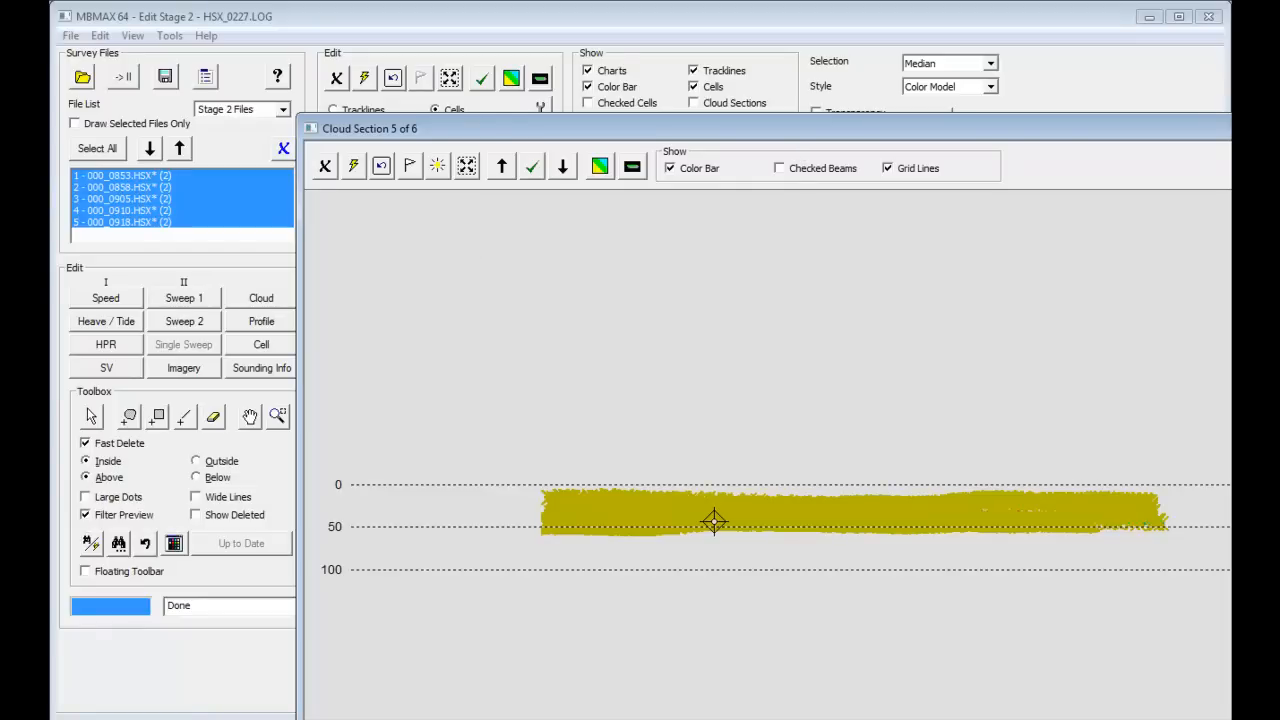
{"action": "key", "text": "Escape"}
{"action": "left_click", "coordinate": [256, 348]}
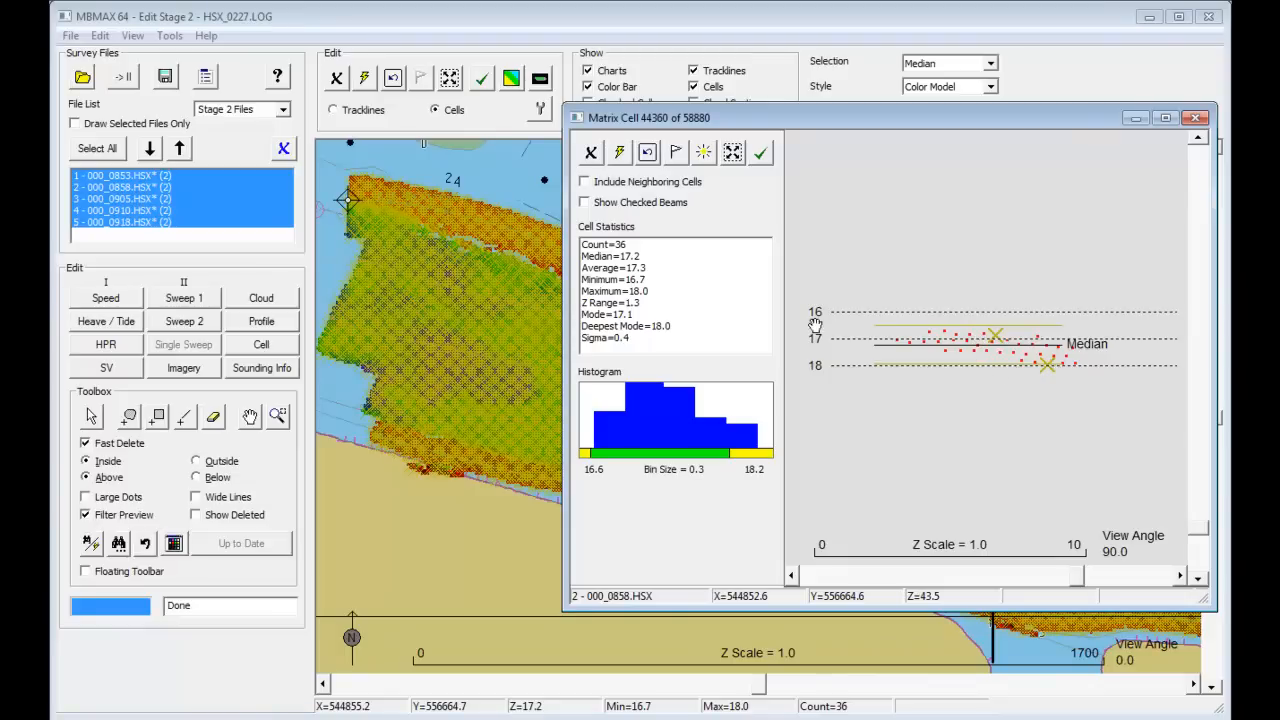
{"action": "left_click", "coordinate": [480, 465]}
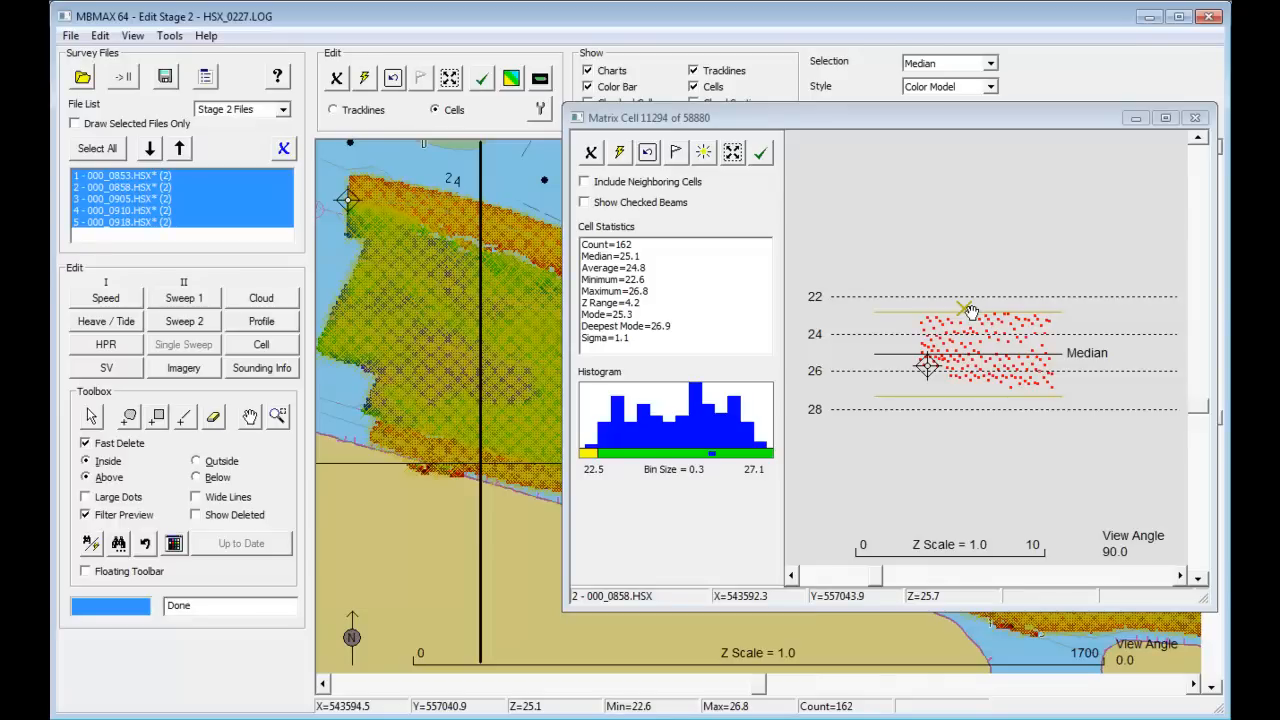
{"action": "left_click", "coordinate": [1194, 118]}
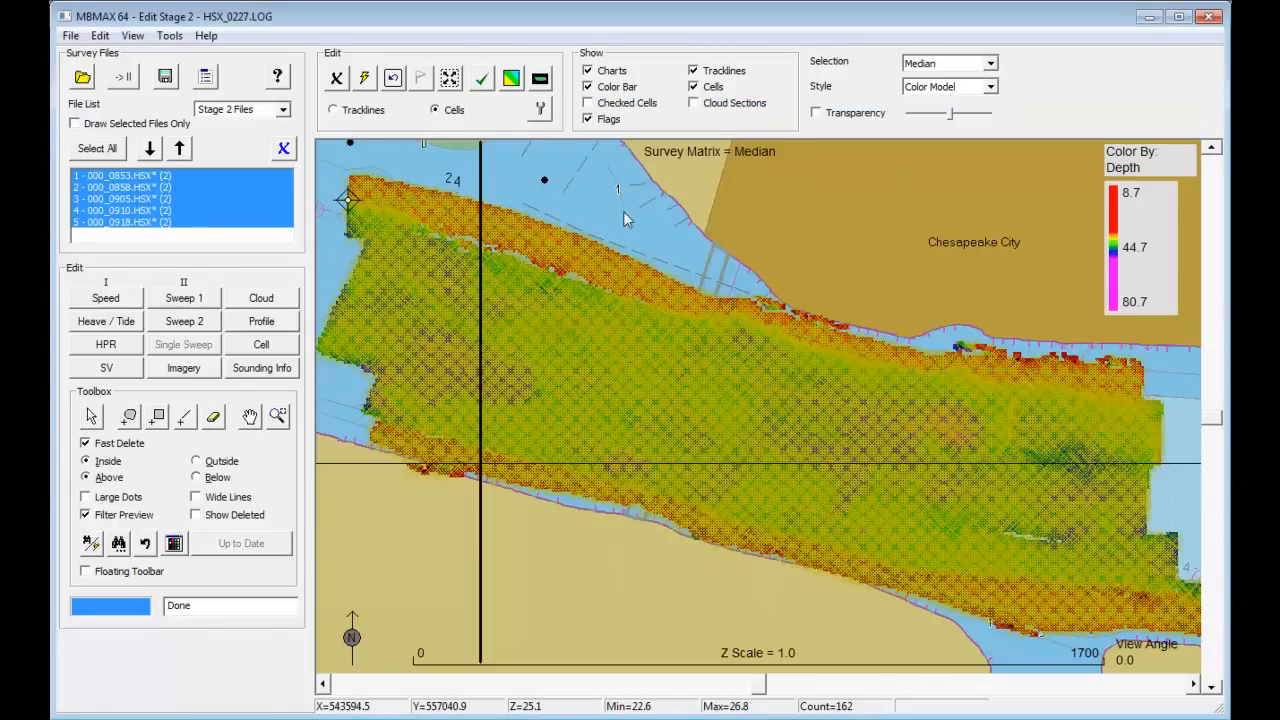
Step: Run the matrix filter twice on the whole survey and turn off the filter preview
{"action": "left_click", "coordinate": [366, 80]}
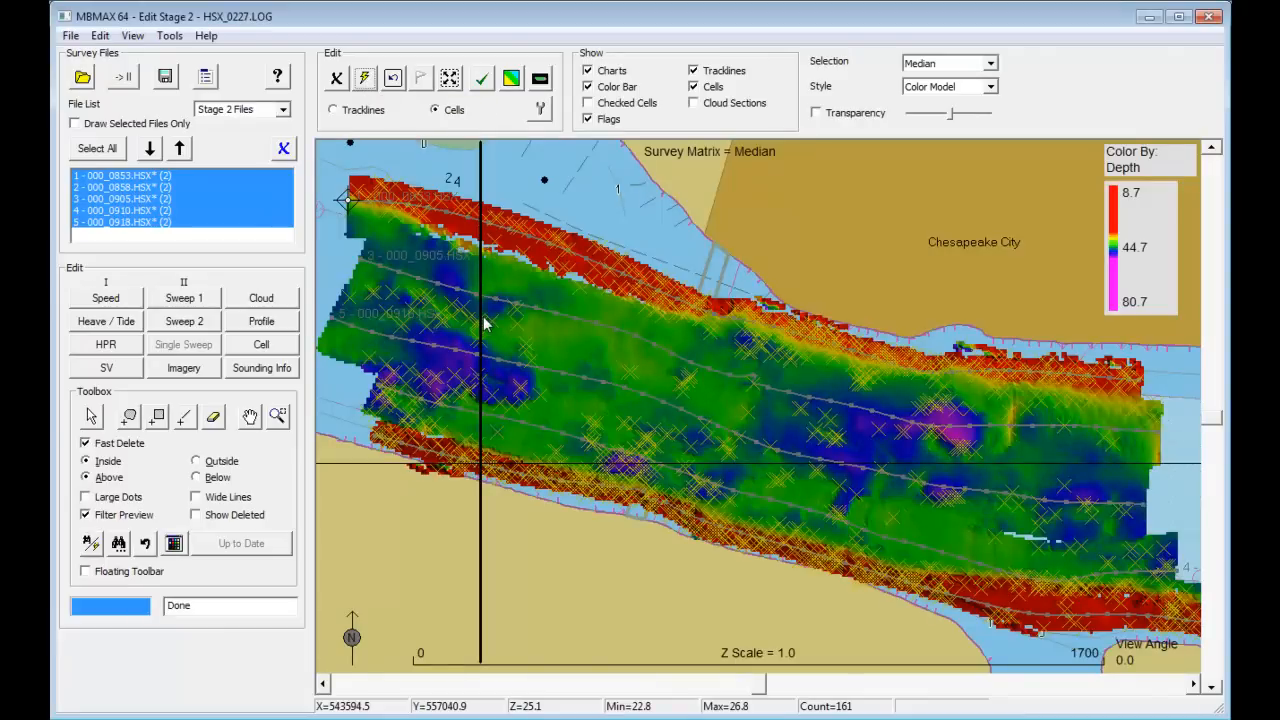
{"action": "left_click", "coordinate": [364, 80]}
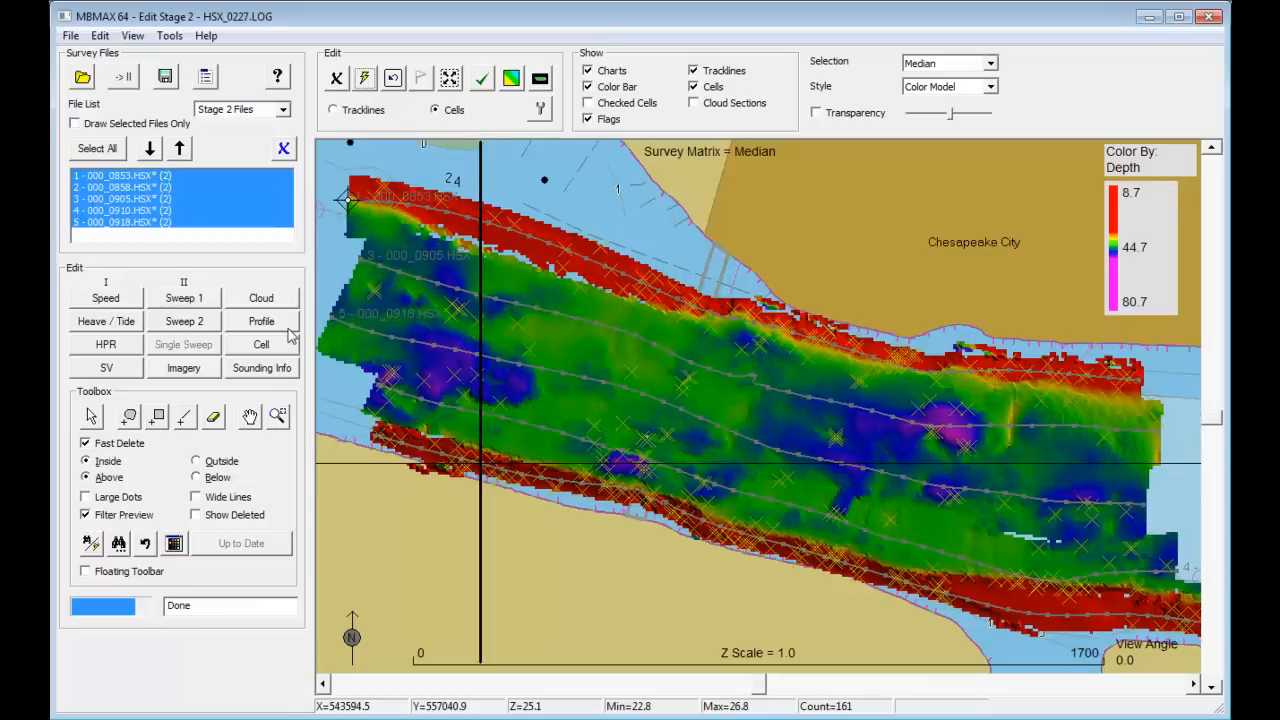
{"action": "left_click", "coordinate": [87, 515]}
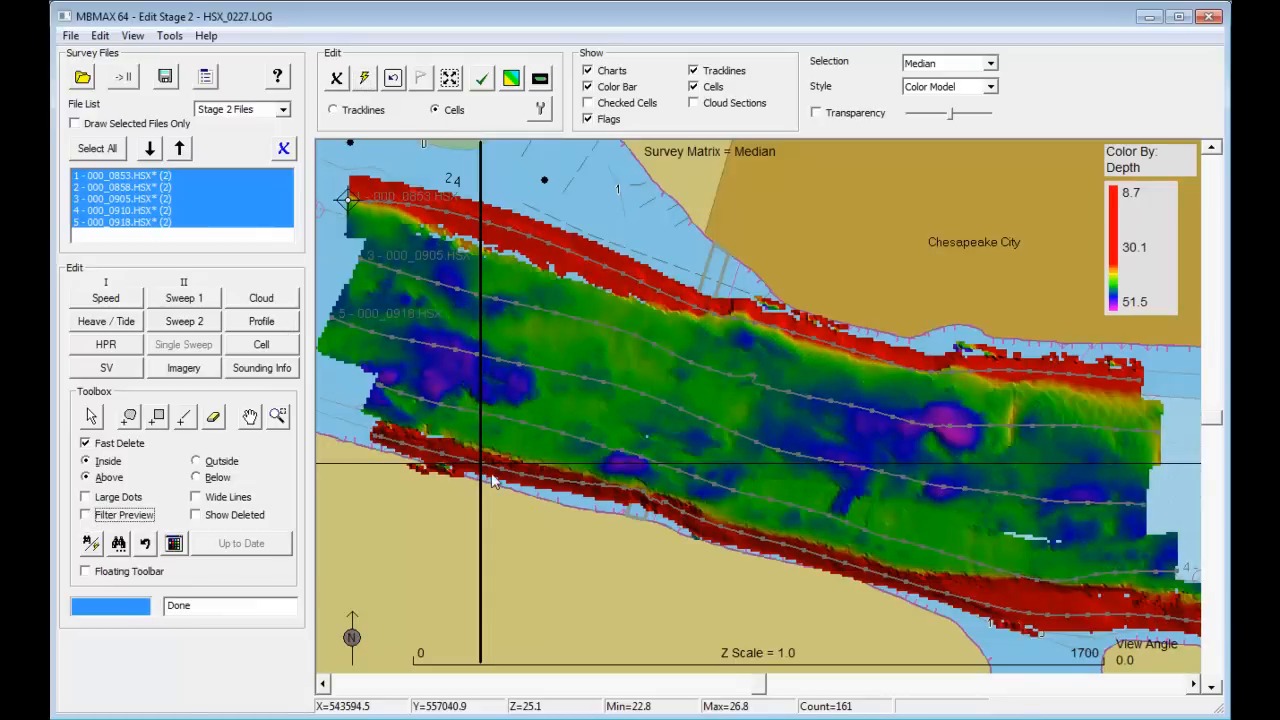
Step: Open a cross-channel profile near the middle of the survey and advance through the next four profiles to check the filtered soundings
{"action": "left_click", "coordinate": [673, 381]}
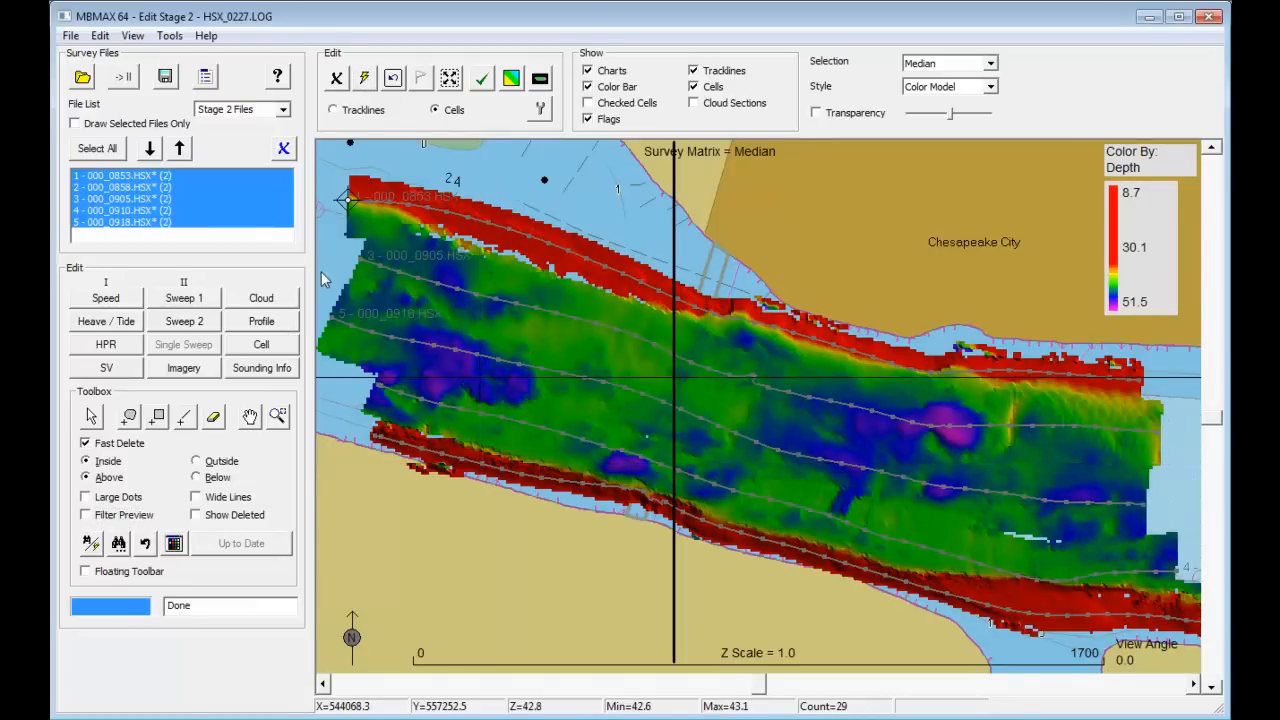
{"action": "left_click", "coordinate": [266, 321]}
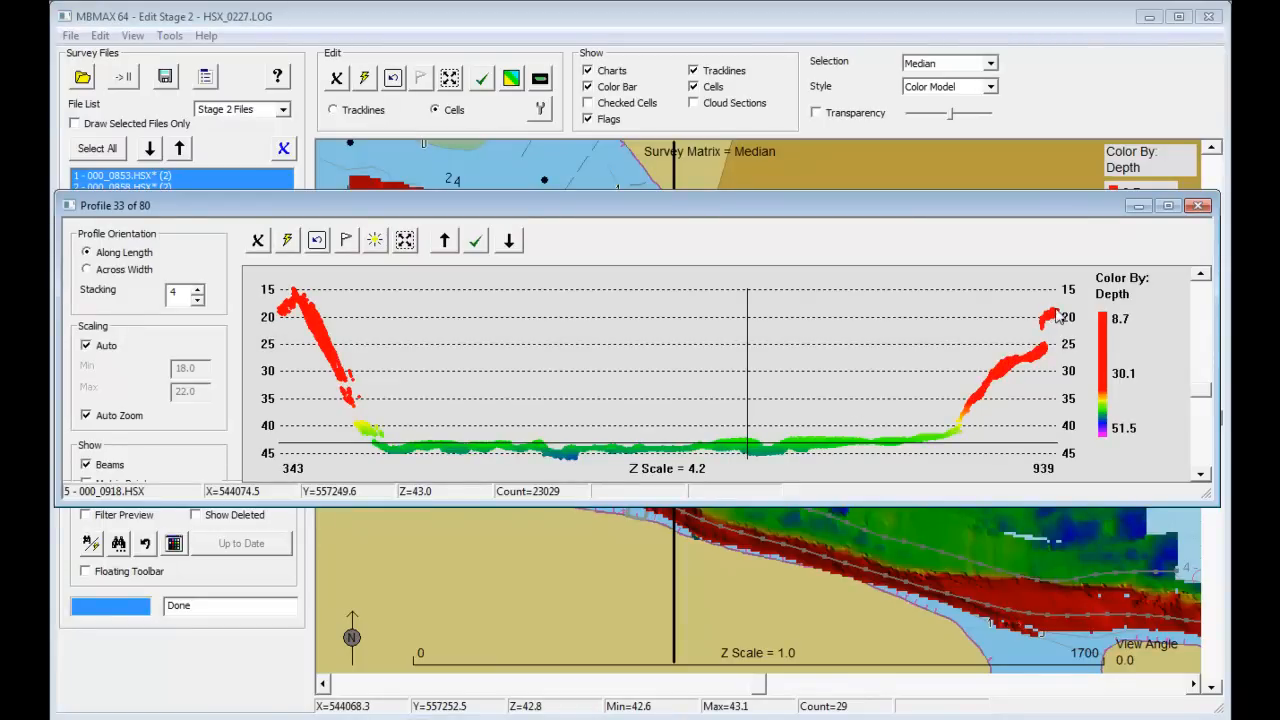
{"action": "left_click", "coordinate": [445, 242]}
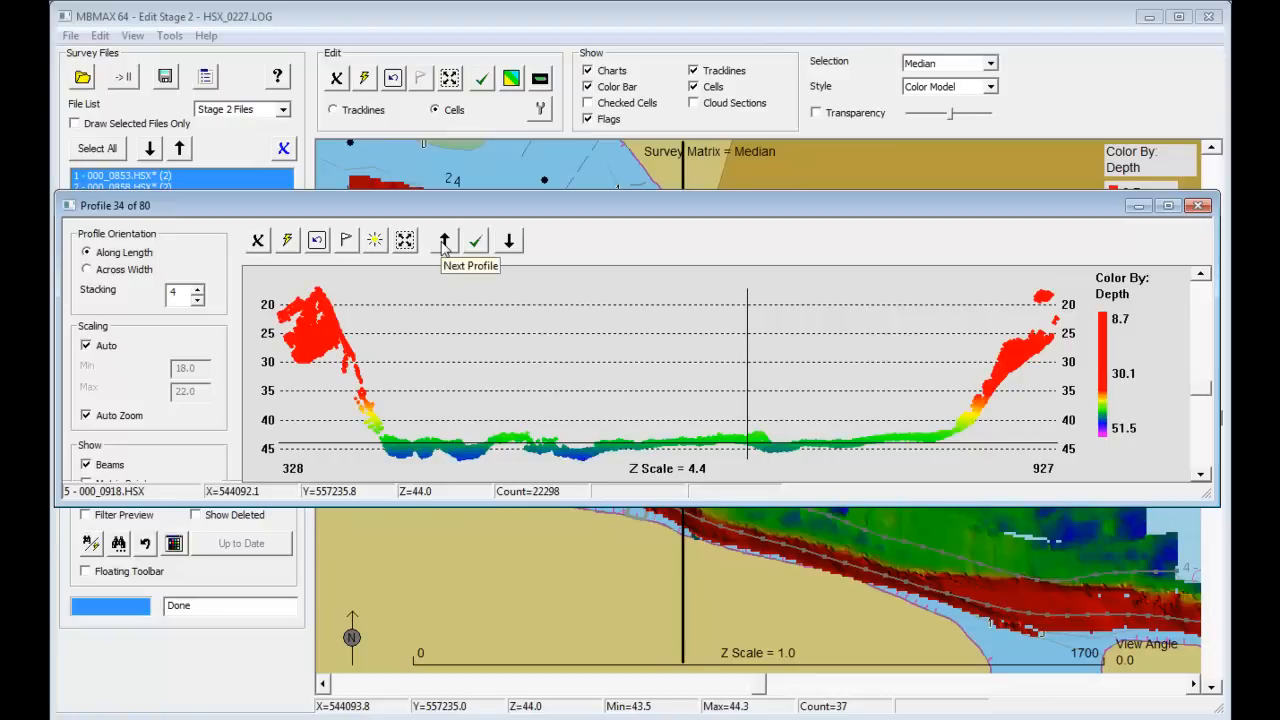
{"action": "left_click", "coordinate": [445, 242]}
{"action": "left_click", "coordinate": [445, 242]}
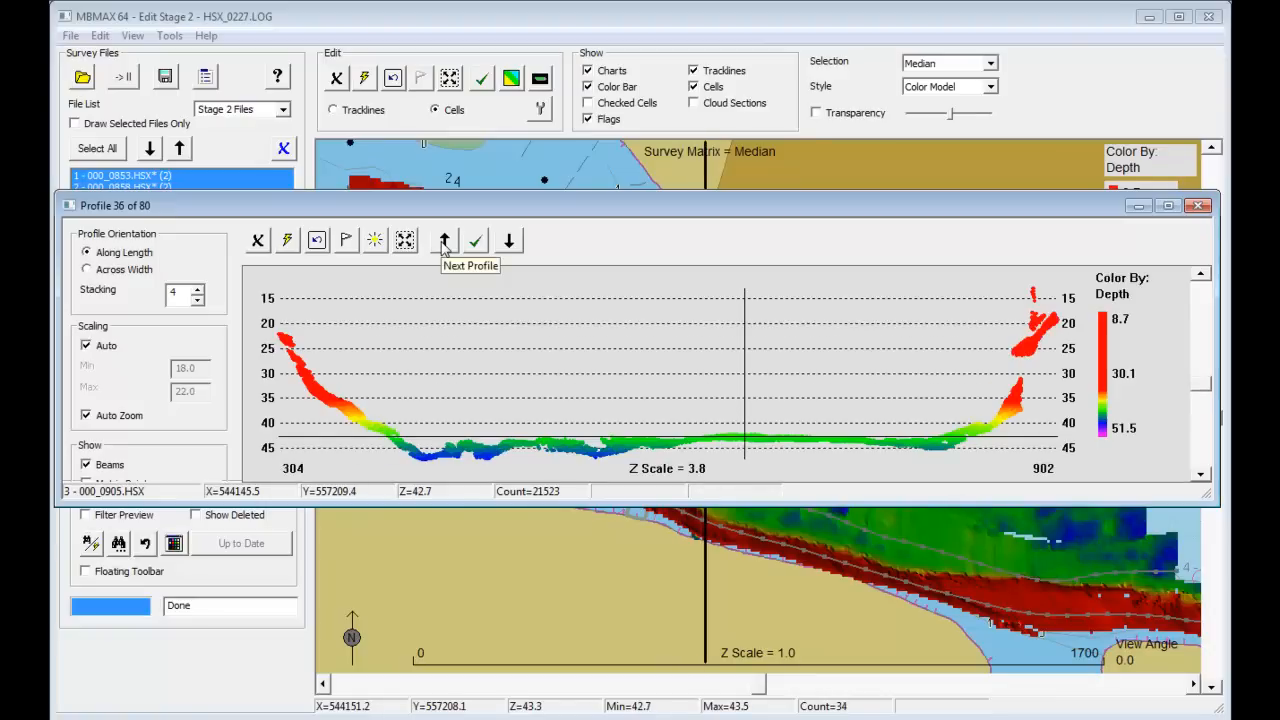
{"action": "left_click", "coordinate": [445, 242]}
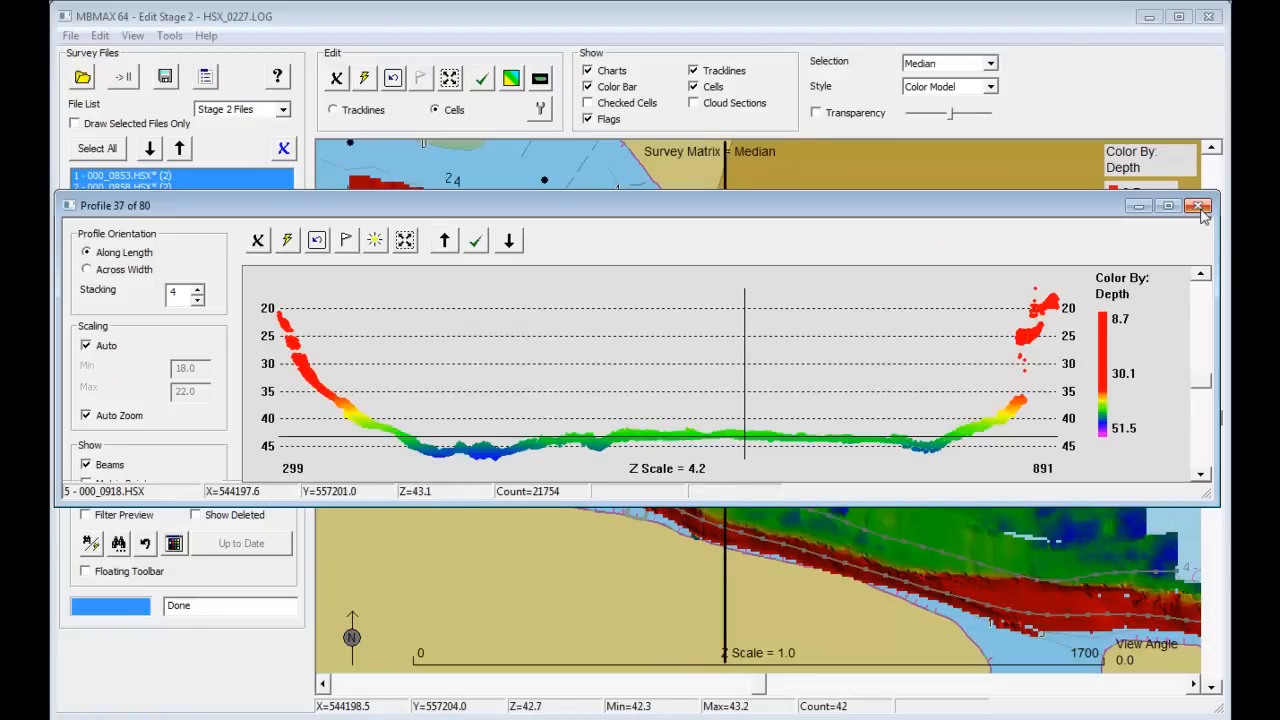